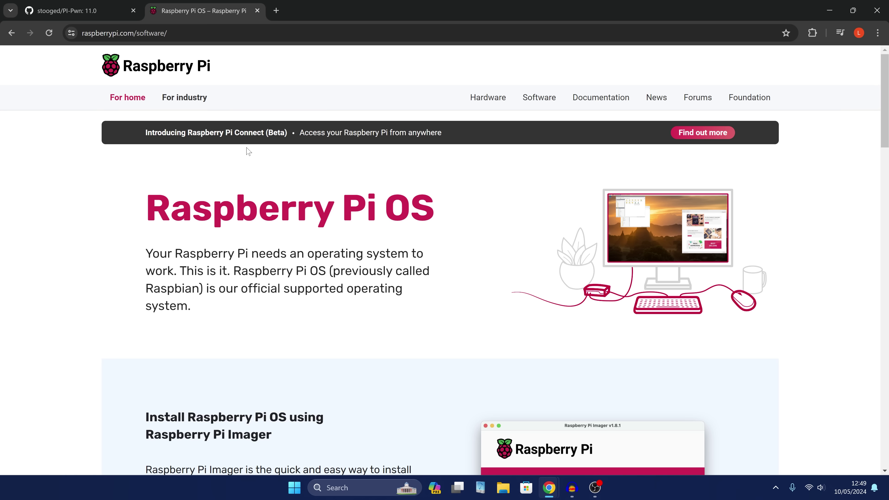
Examine the Raspberry Pi Imager installation section and its download options on the Raspberry Pi OS page.
scroll(455, 269, down, 6)
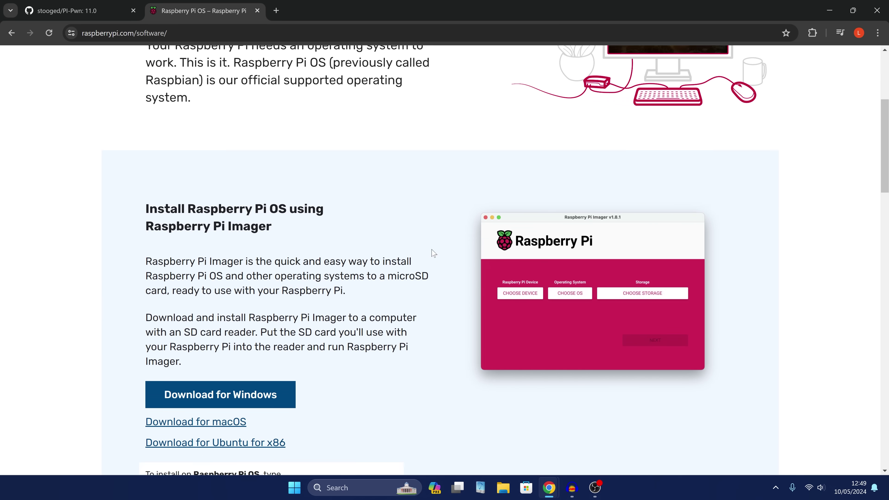
drag(145, 104, 321, 157)
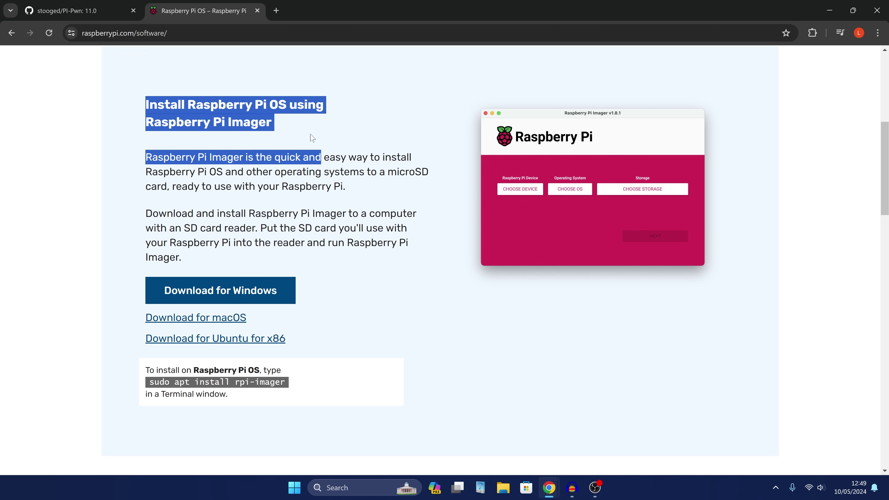
drag(145, 122, 266, 123)
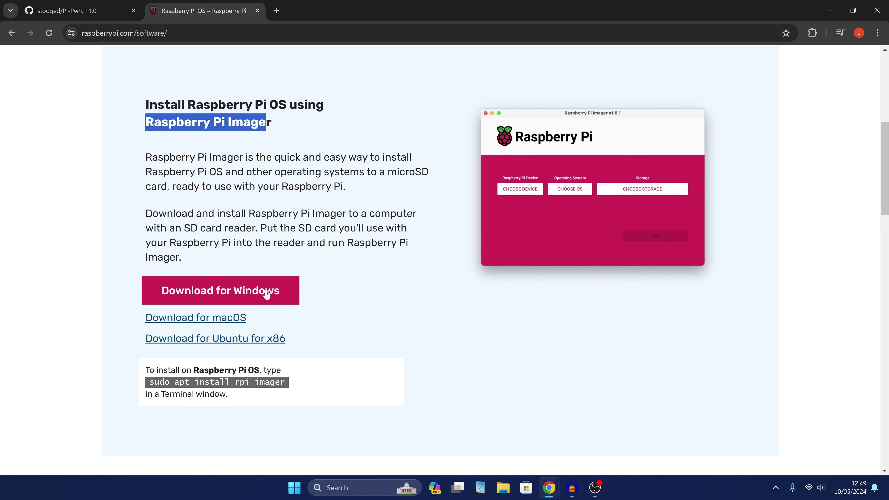
scroll(442, 330, up, 5)
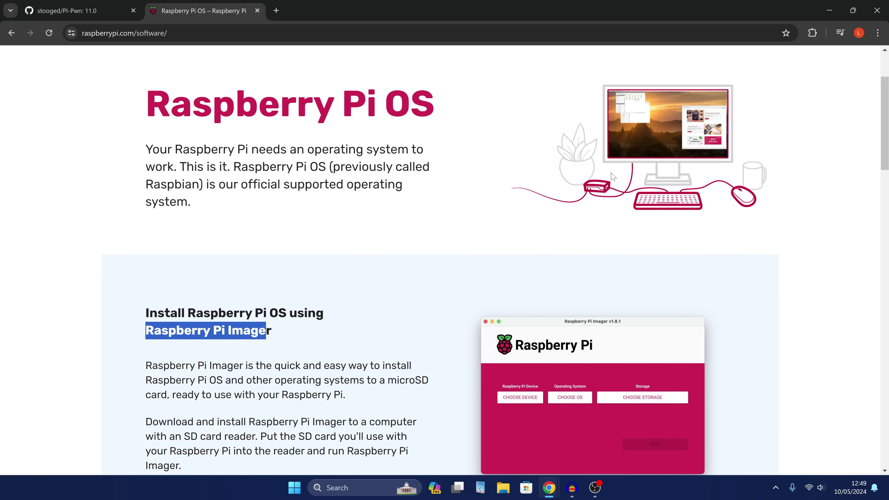
Minimise the browser and launch Raspberry Pi Imager from the desktop.
click(832, 12)
drag(440, 66, 428, 133)
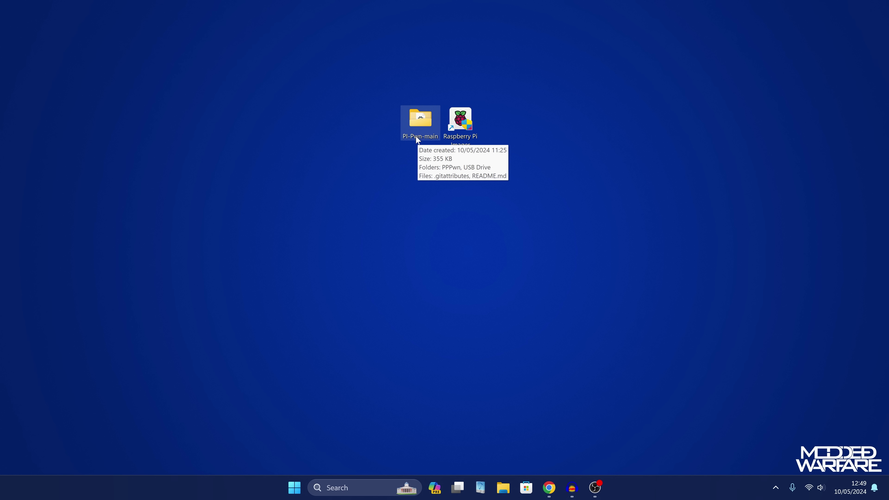
click(470, 140)
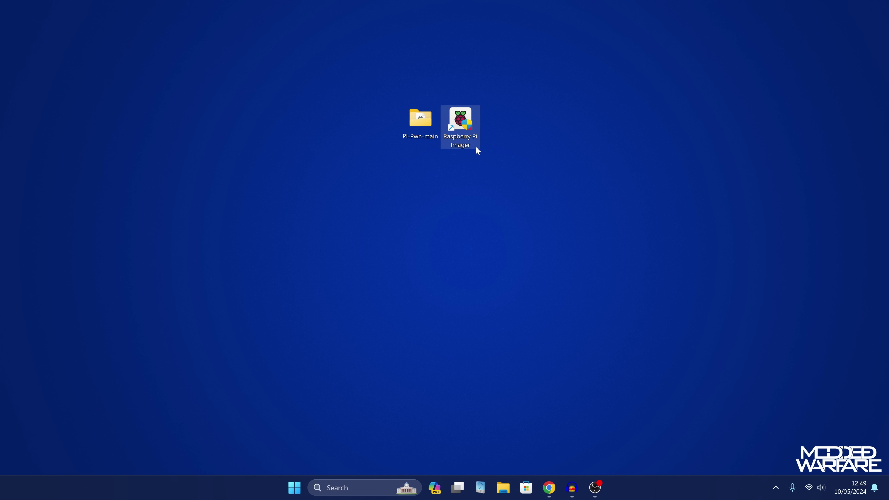
double_click(467, 136)
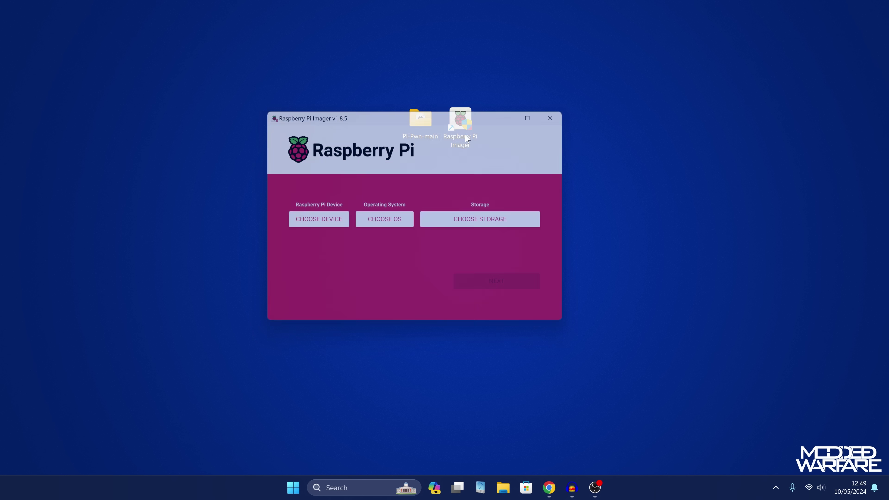
drag(447, 120, 449, 99)
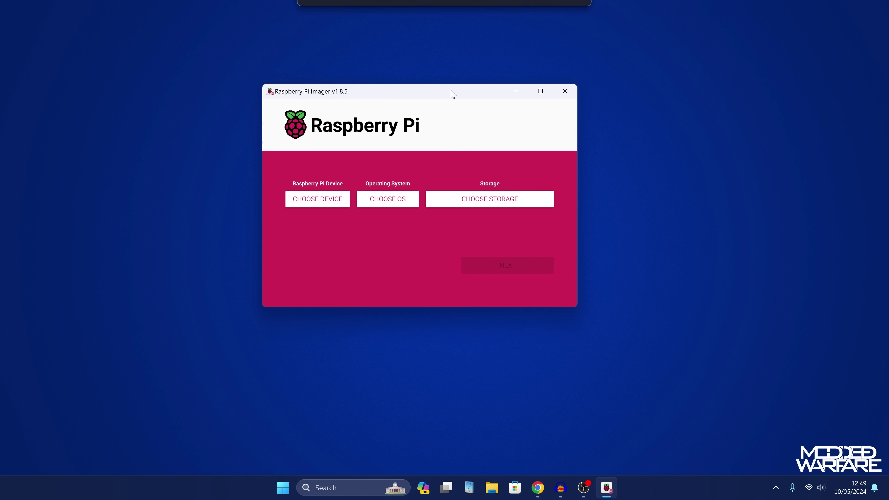
Choose Raspberry Pi 4 as the device and Raspberry Pi OS Lite (64-bit) as the operating system.
click(321, 205)
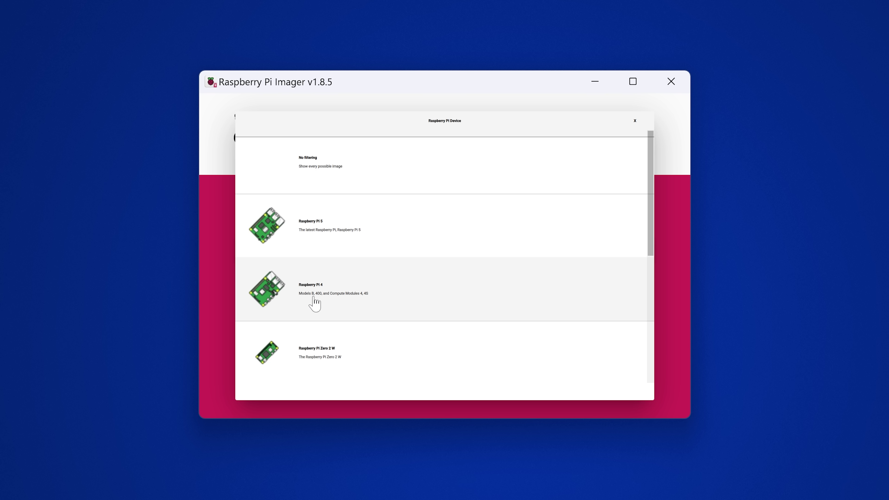
click(372, 291)
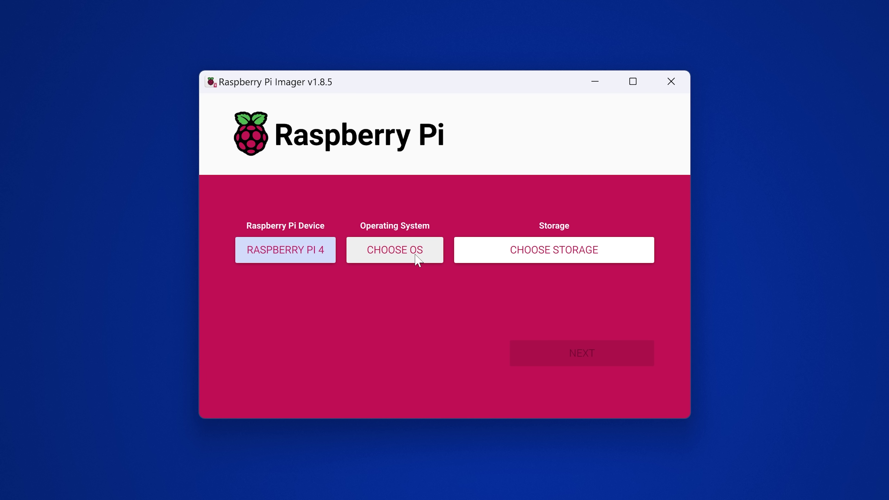
click(433, 259)
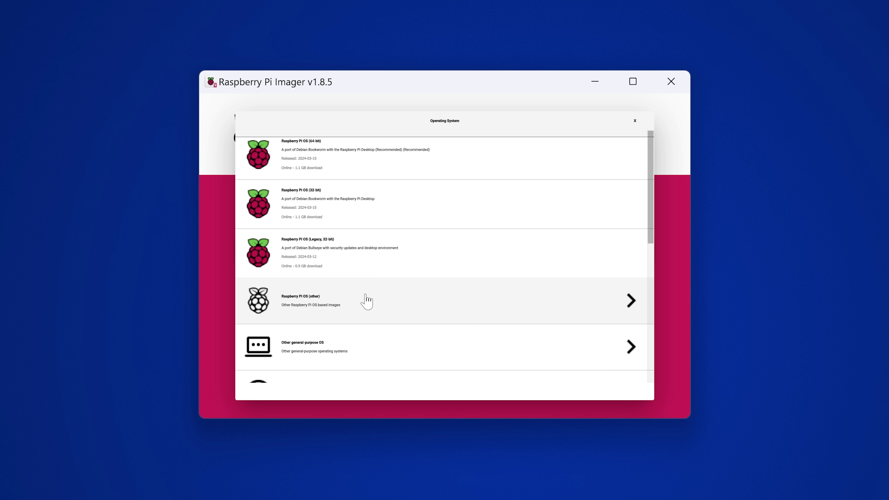
click(364, 302)
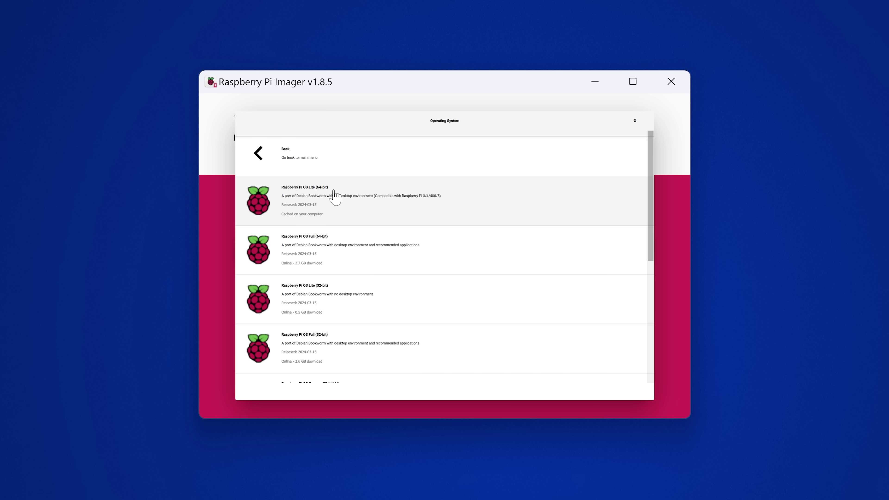
click(376, 205)
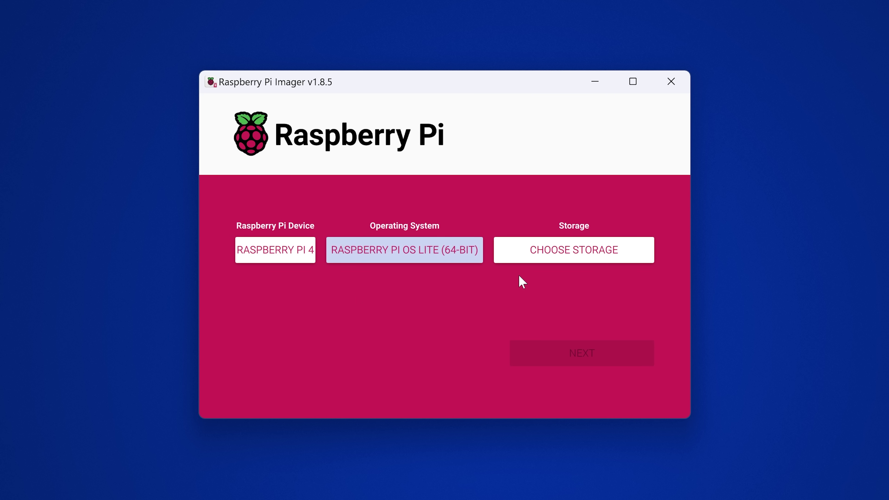
Select the 31.9 GB Generic MassStorageClass USB Device as the target storage.
drag(465, 84, 482, 86)
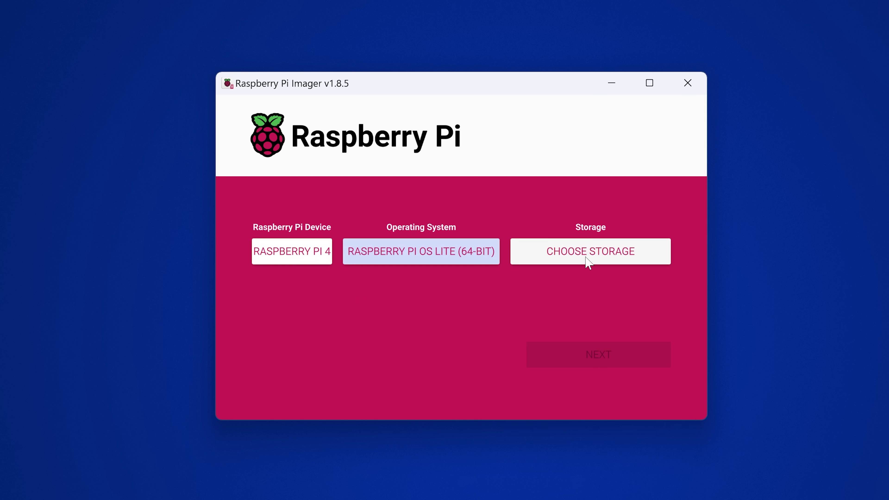
click(579, 261)
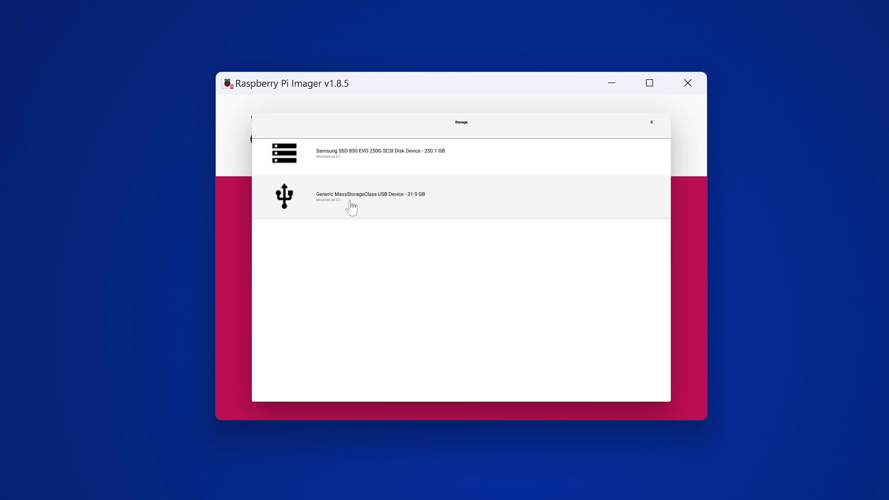
click(380, 206)
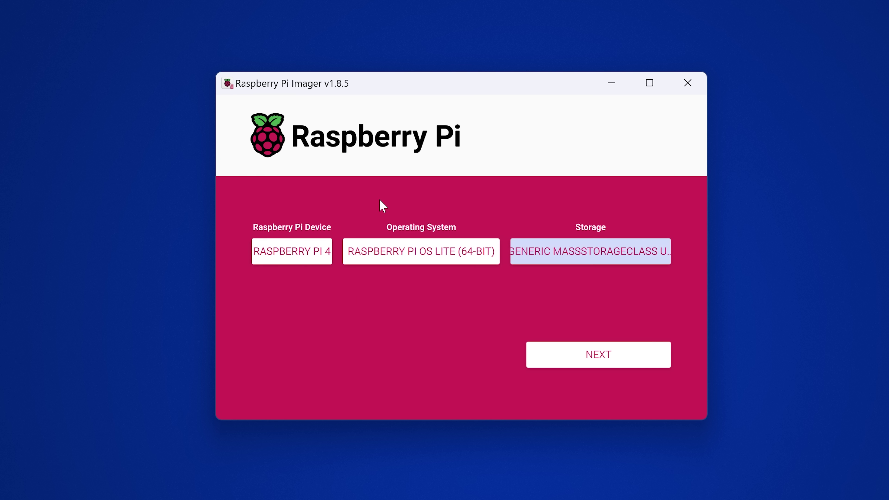
Proceed to editing the OS customisation settings and enable a custom hostname of ps4xploit.
click(619, 363)
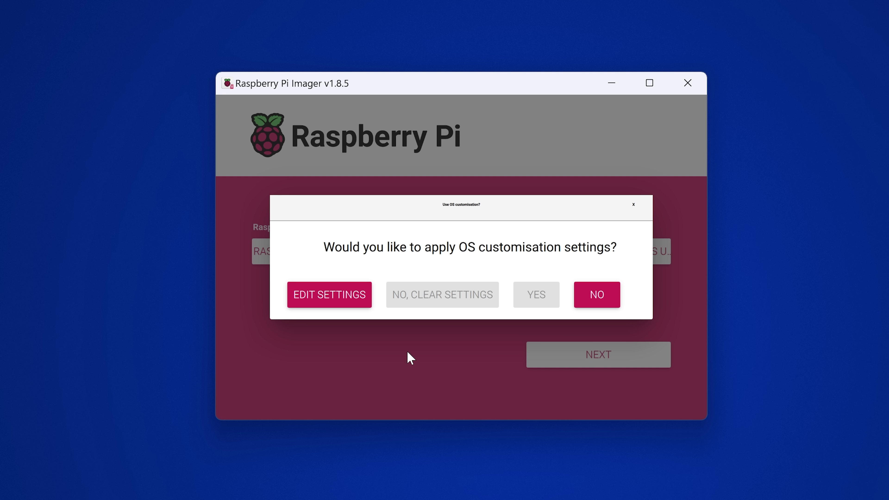
click(337, 301)
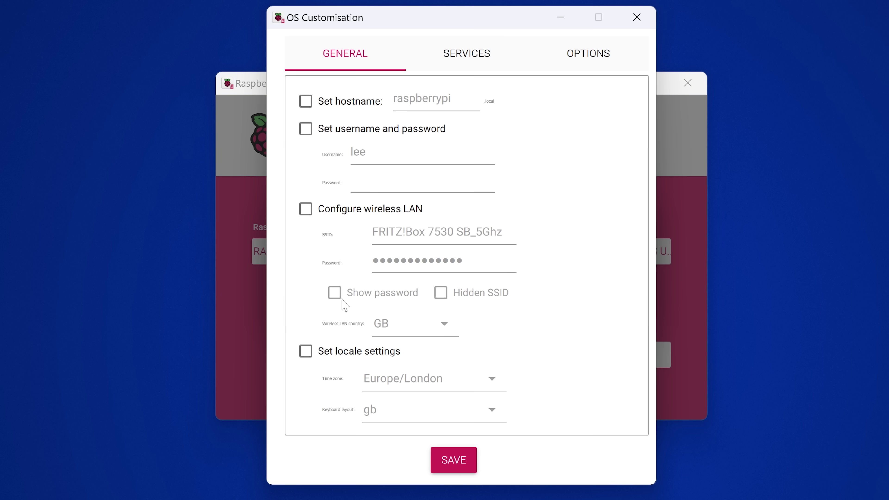
click(314, 106)
drag(453, 100, 357, 110)
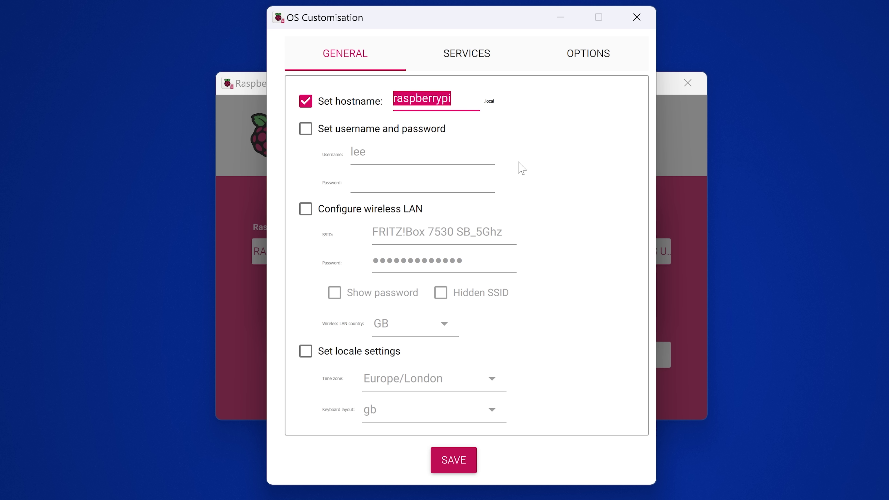
click(422, 98)
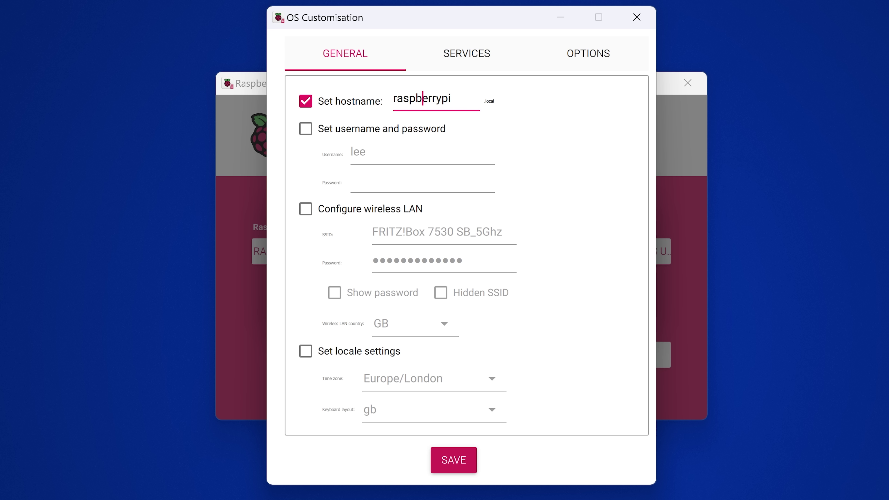
double_click(422, 98)
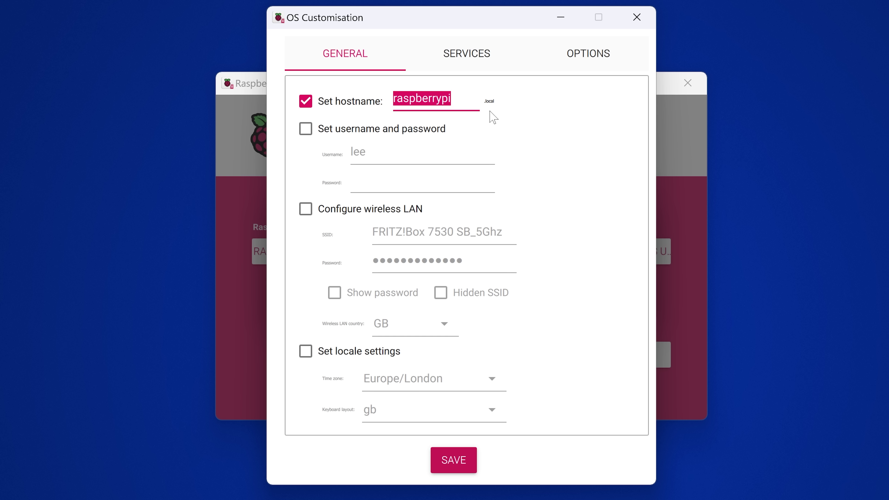
text(p)
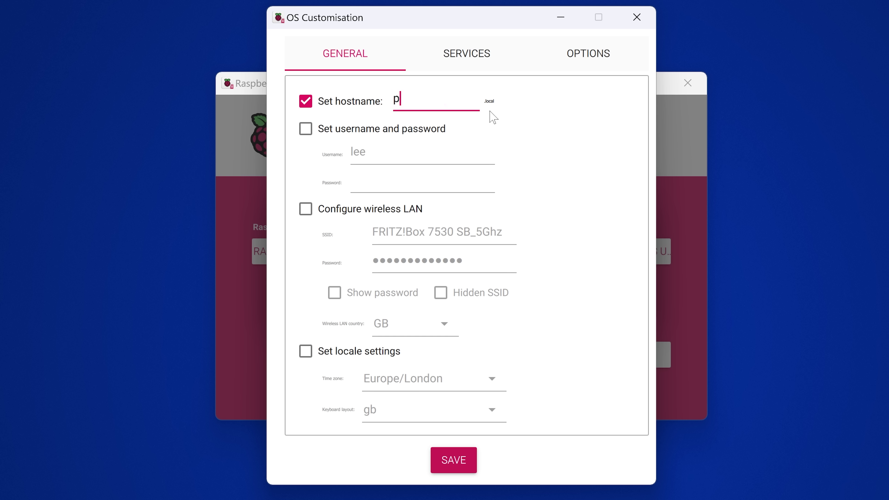
text(s4xploit)
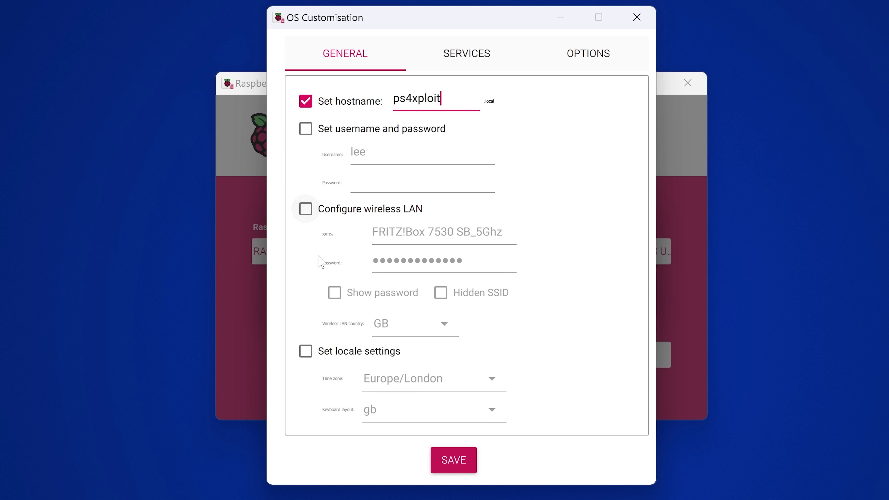
Enable the custom user account, set its username to modded and enter the account password.
click(305, 129)
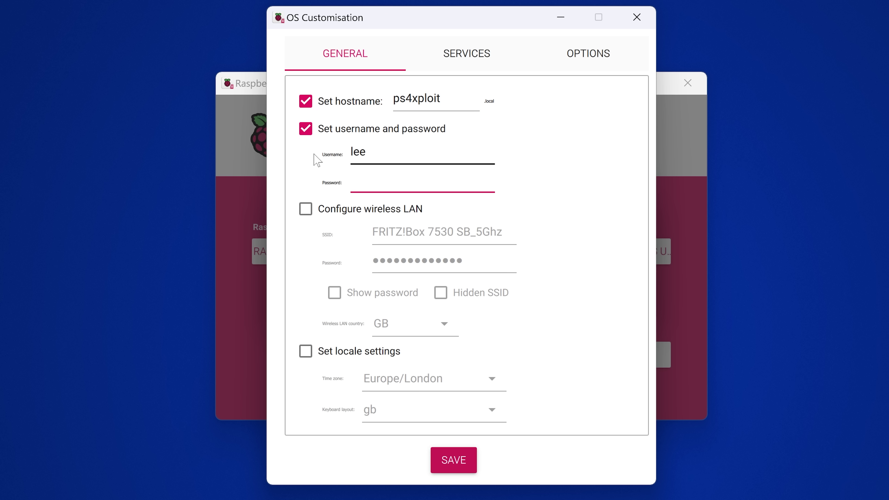
key(shift+Tab)
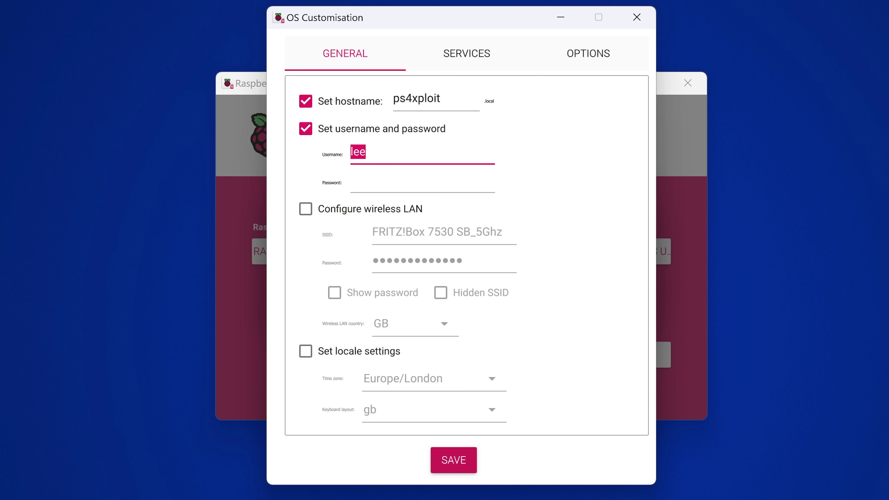
text(modded)
key(Tab)
text(a)
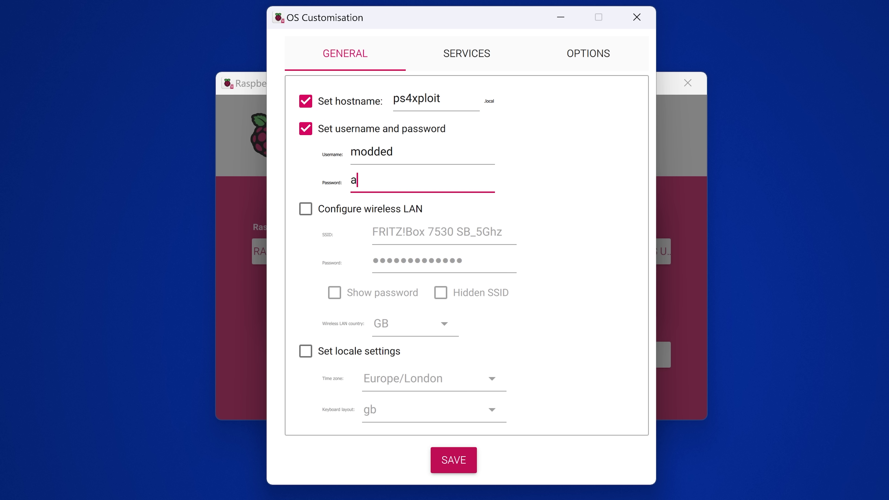
Enable the wireless LAN configuration, set the SSID to FRITZ!Box 7530 SB and enter the Wi-Fi password.
click(350, 217)
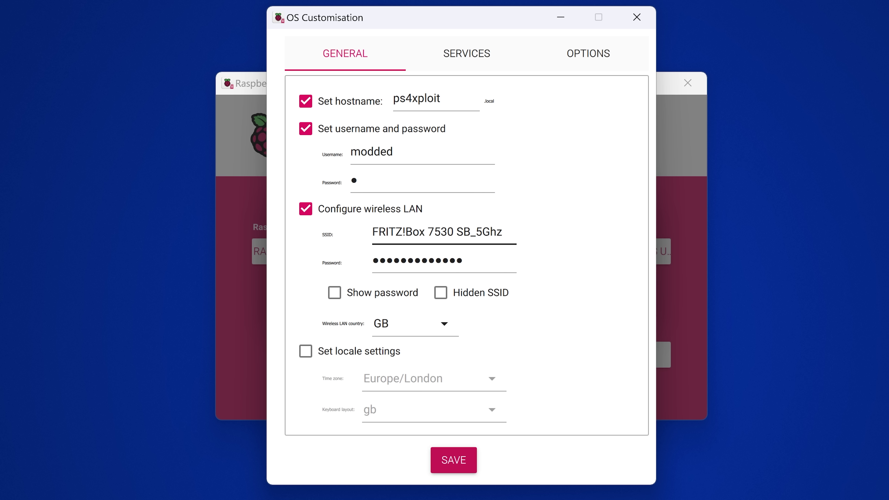
key(Tab)
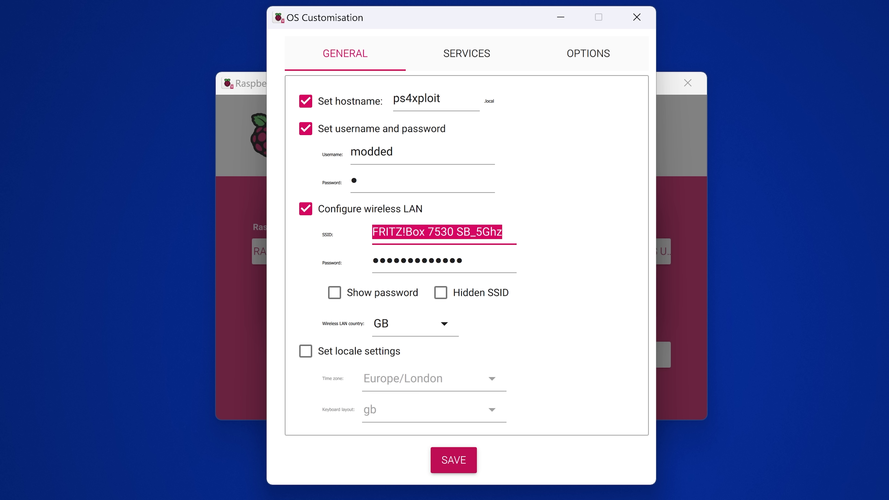
click(503, 232)
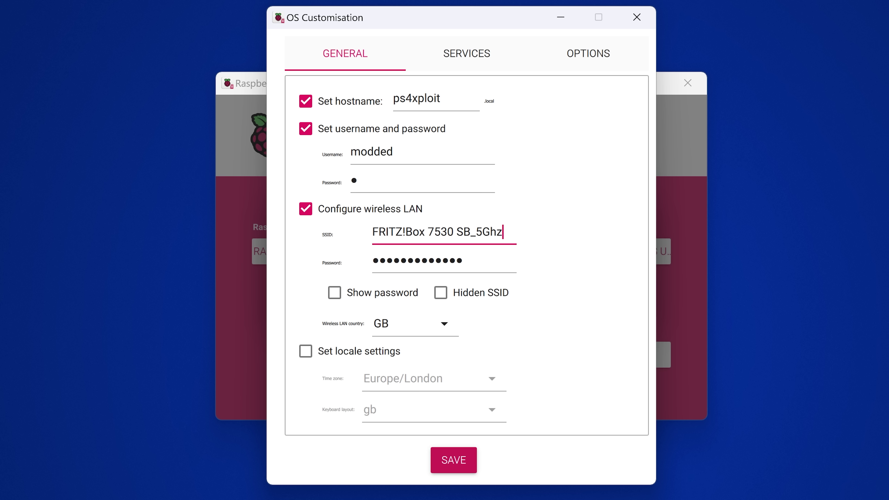
key(BackSpace)
key(BackSpace)
key(BackSpace)
key(BackSpace)
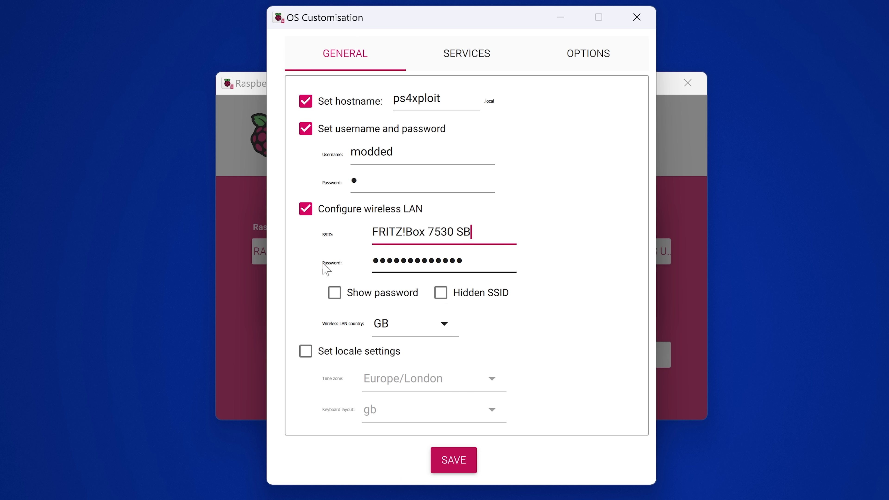
key(Tab)
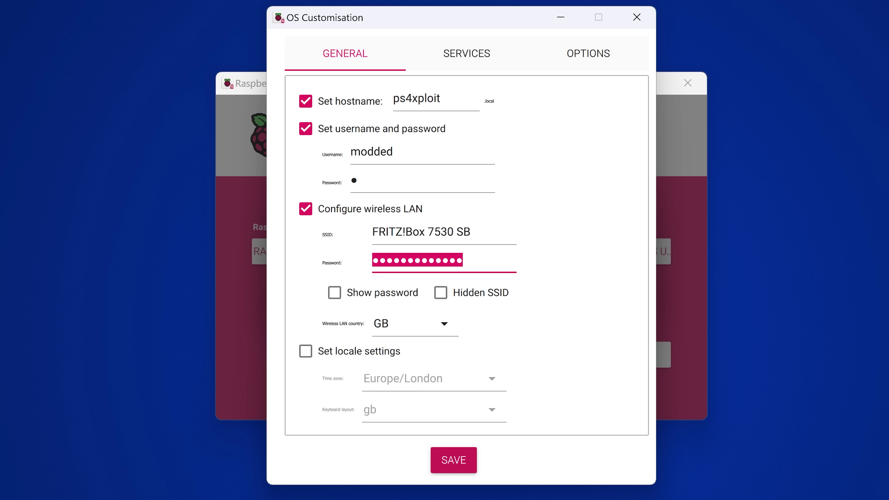
text(a******)
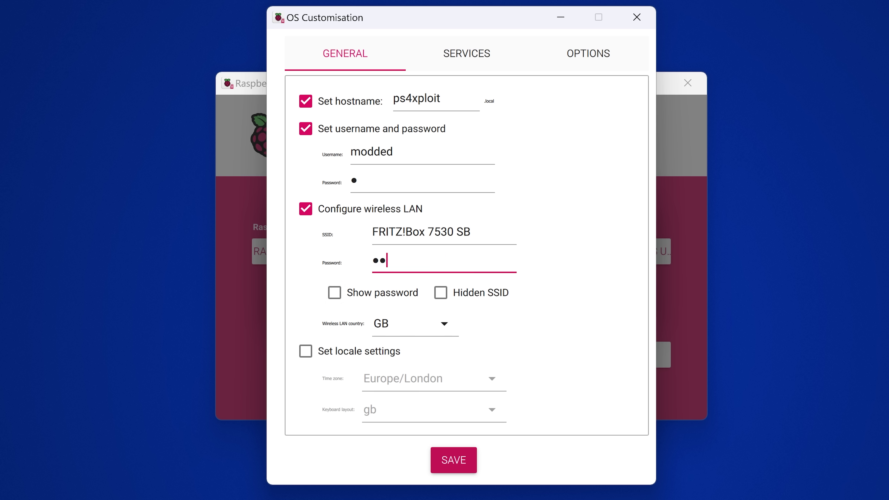
text(******)
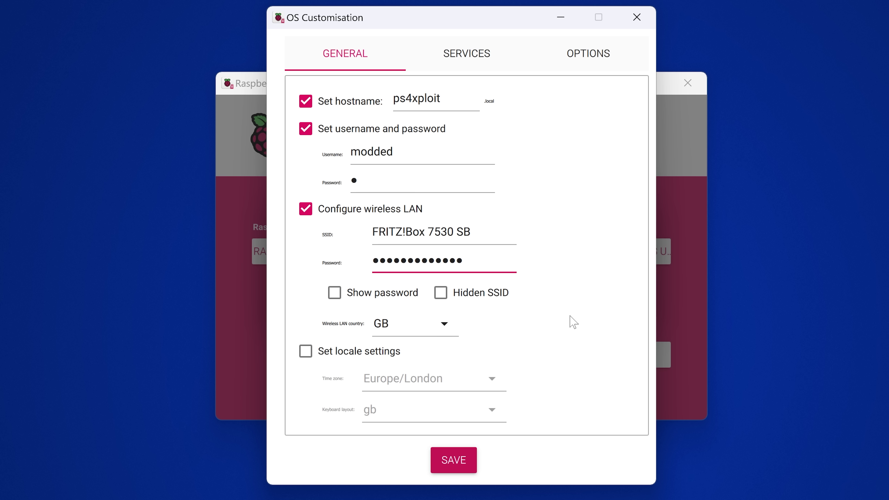
Enable the locale settings with time zone Europe/London and keyboard layout gb, and enable SSH with password authentication.
click(306, 351)
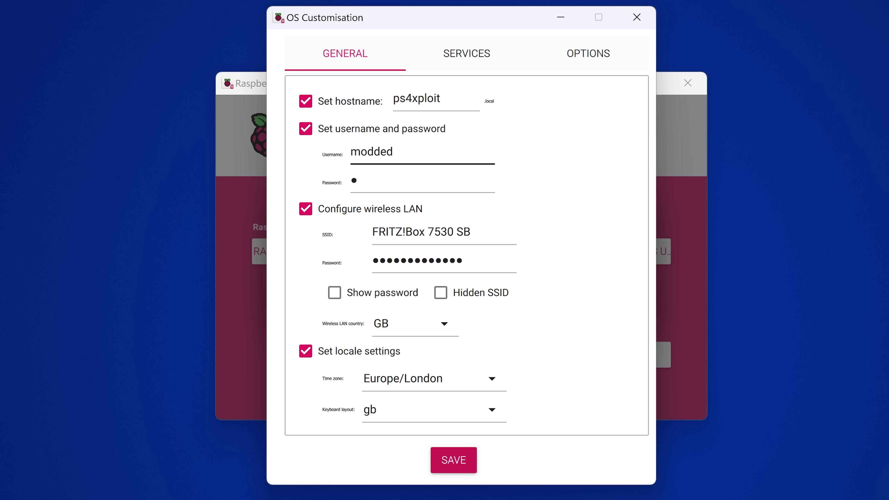
click(475, 60)
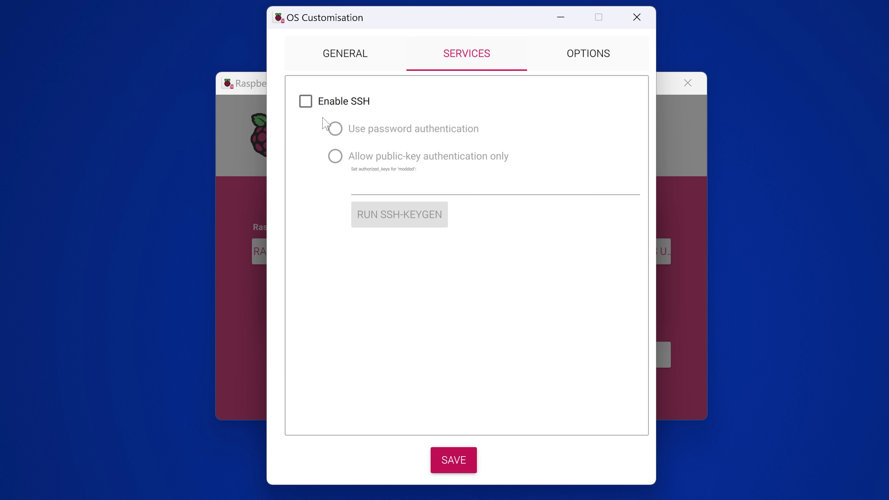
click(305, 102)
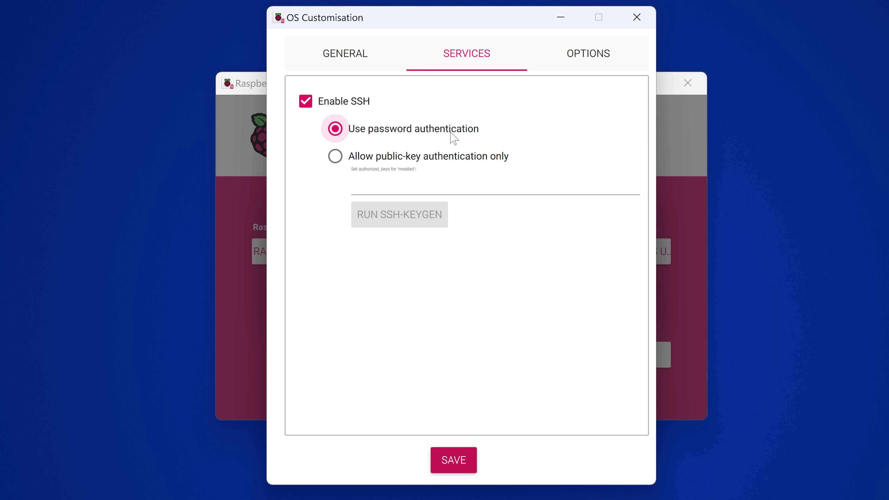
Save and apply the OS customisation settings, and confirm erasing the Generic MassStorageClass USB Device to start writing the image.
click(462, 467)
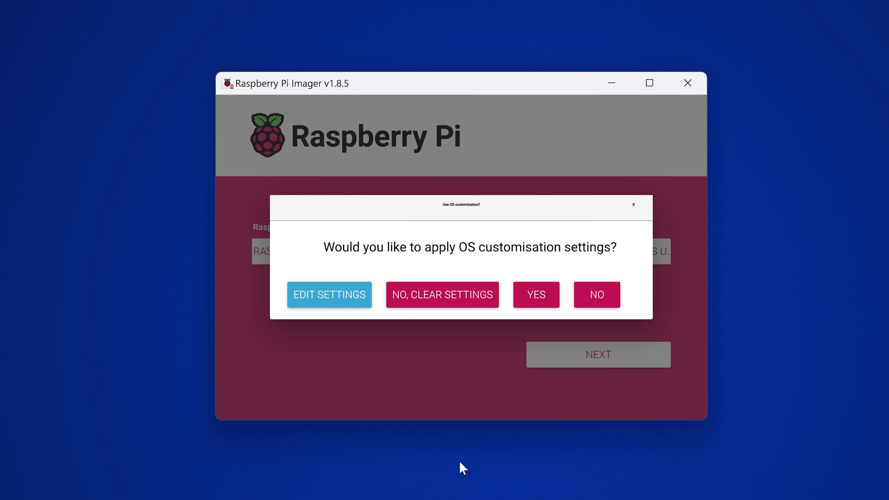
click(538, 299)
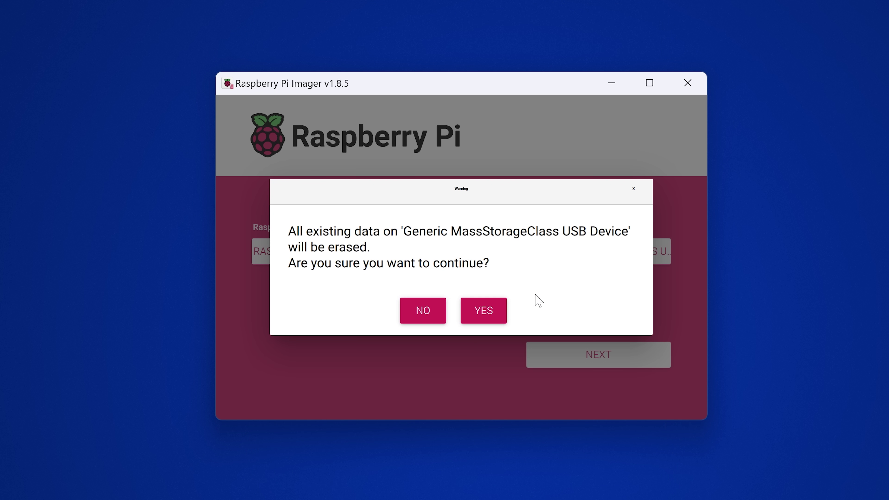
click(485, 317)
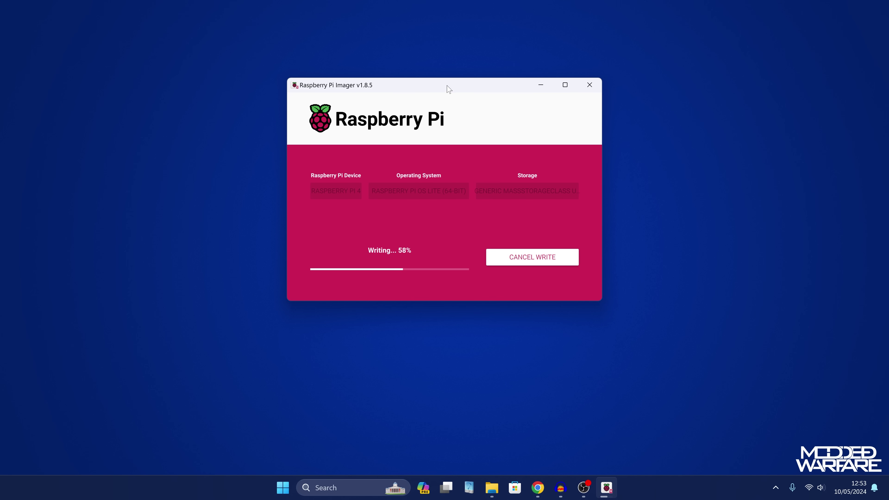
Open the USB Drive folder inside PI-Pwn-main and bring the This PC window into view in front of it.
drag(449, 89, 450, 214)
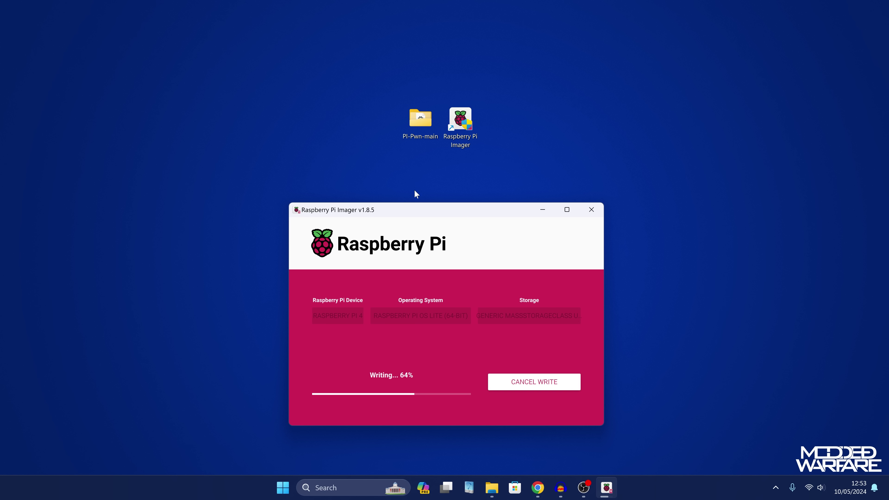
click(424, 134)
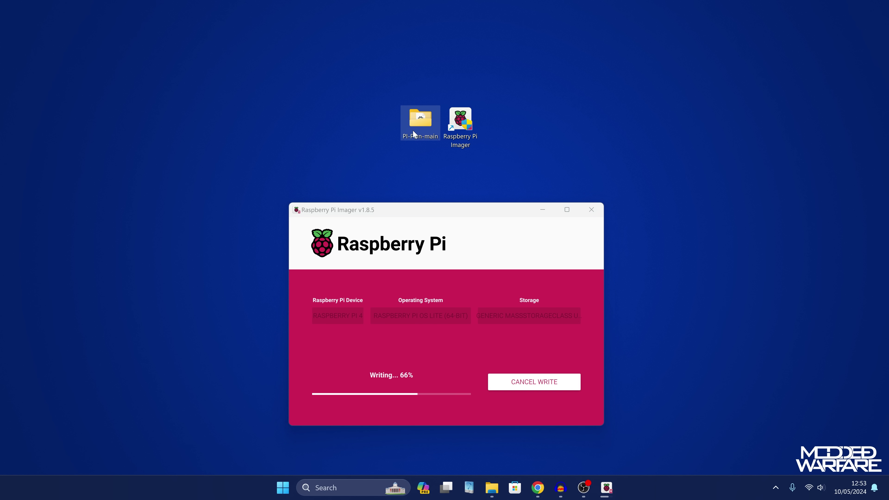
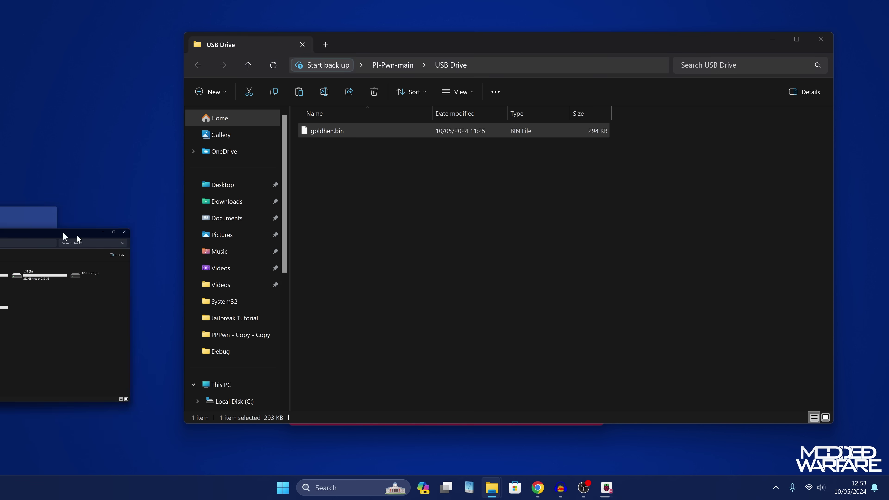
drag(14, 229, 598, 150)
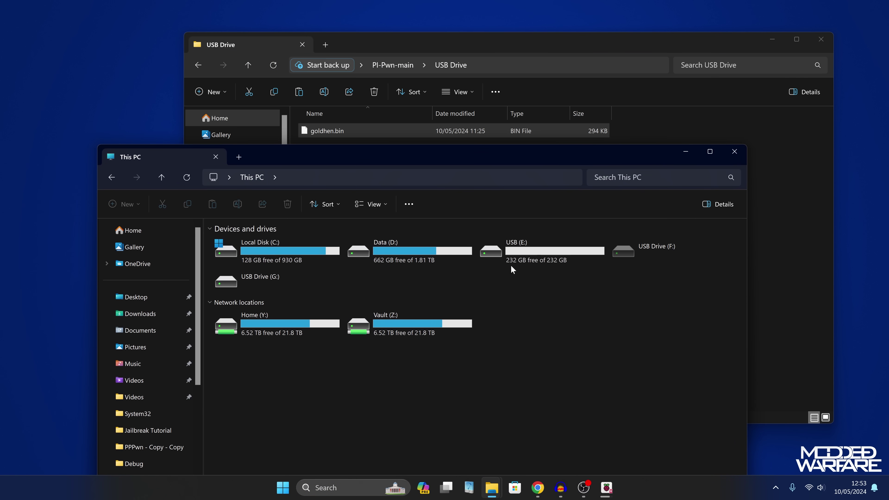
Check the file system of the USB (E:) drive in its properties.
right_click(542, 256)
click(572, 242)
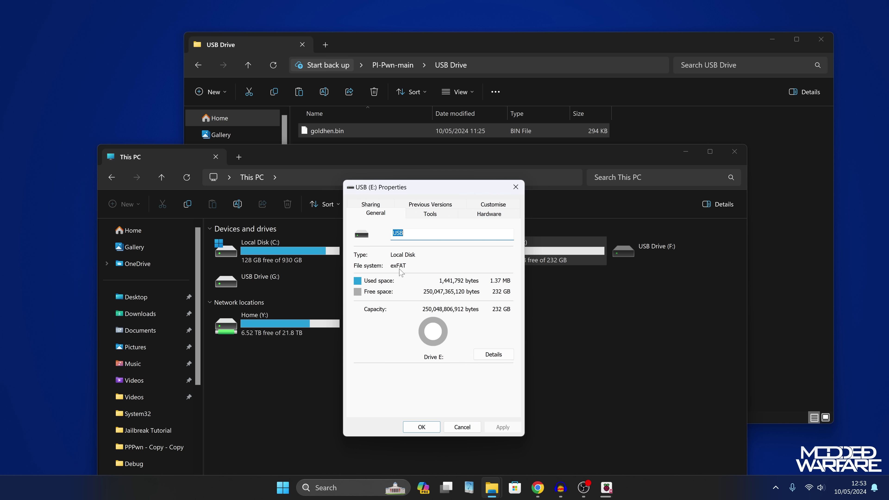
click(515, 186)
Copy goldhen.bin from the PI-Pwn-main USB Drive folder to the root of USB (E:) and close both folder windows.
double_click(512, 254)
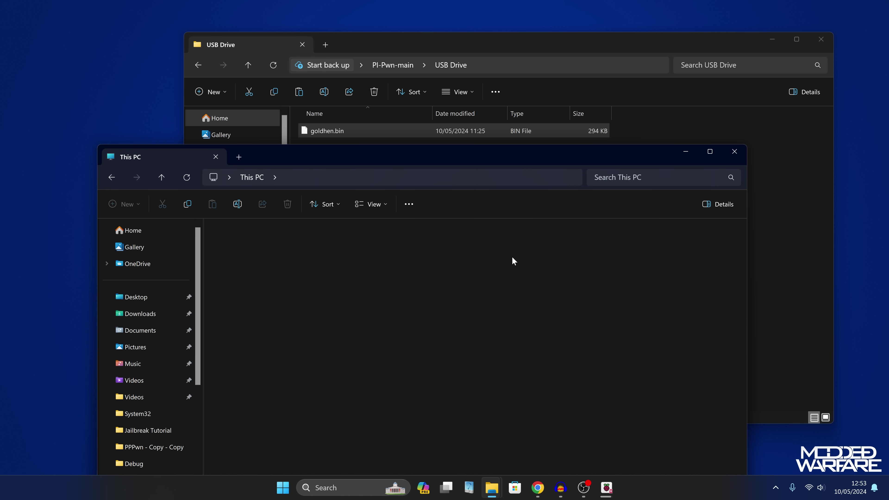
drag(472, 153, 452, 189)
drag(335, 133, 370, 328)
drag(400, 191, 424, 98)
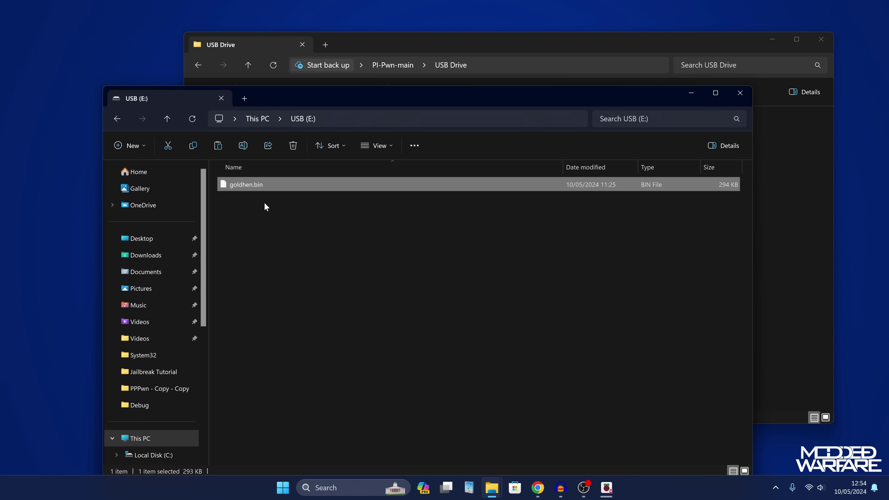
click(288, 230)
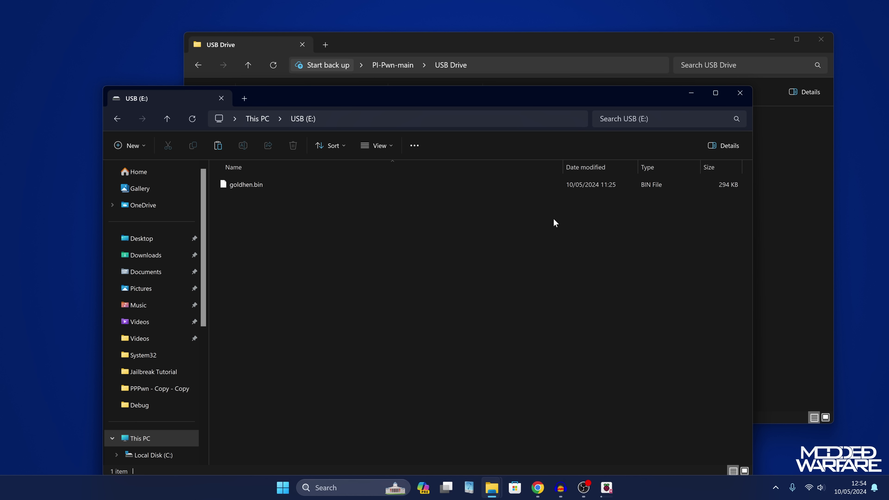
drag(660, 42, 644, 42)
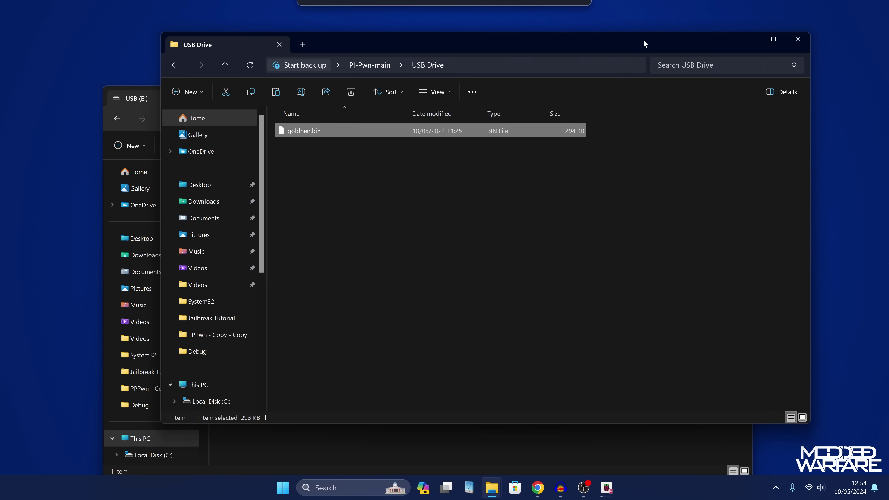
click(805, 39)
click(739, 93)
Safely eject the Best USB Device holding the USB (E:) volume.
click(776, 487)
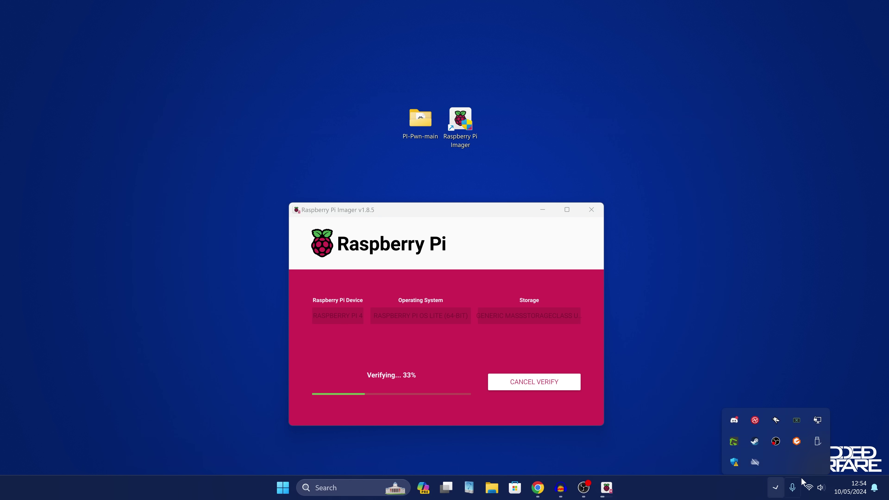
click(817, 436)
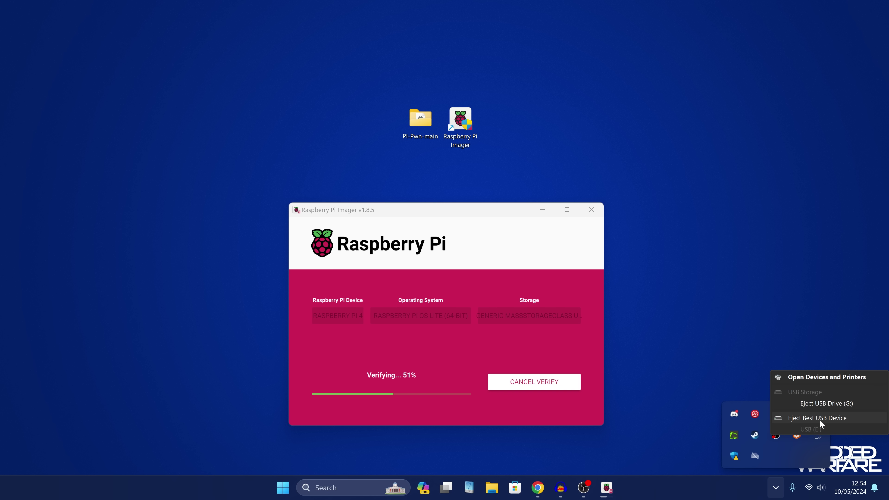
click(820, 419)
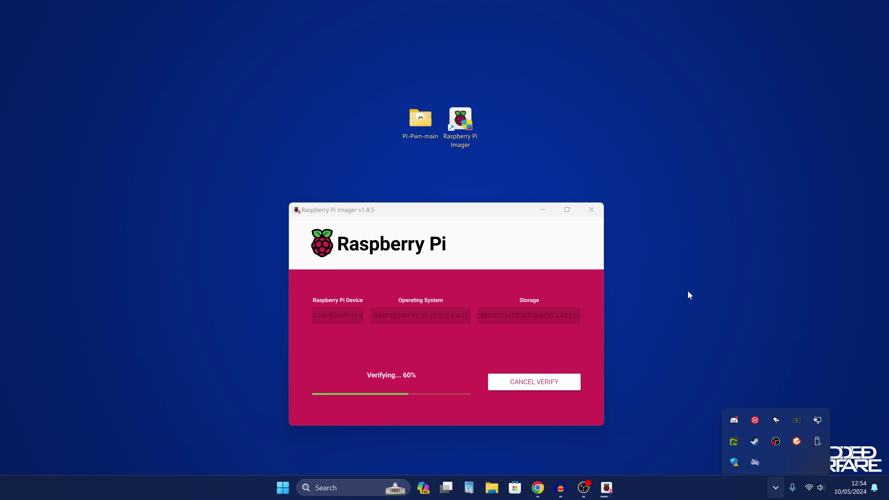
click(866, 408)
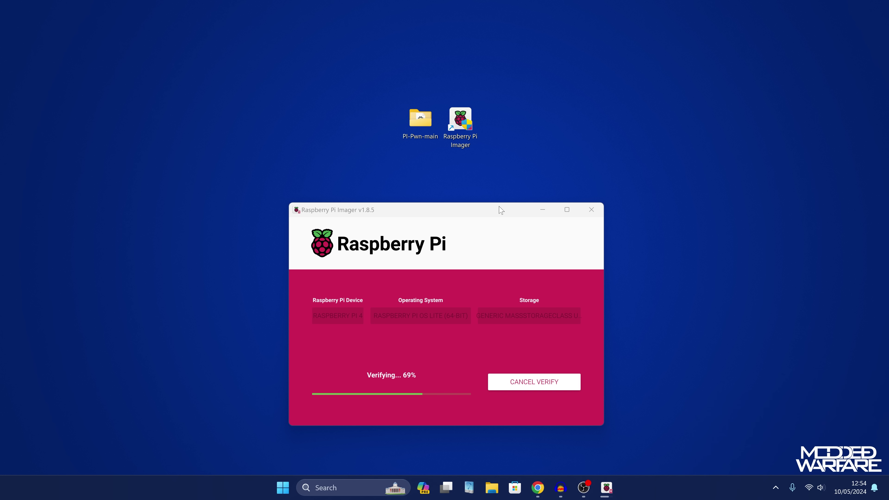
Move the bootfs window aside, dismiss the write completion message and close Raspberry Pi Imager.
drag(499, 209, 474, 86)
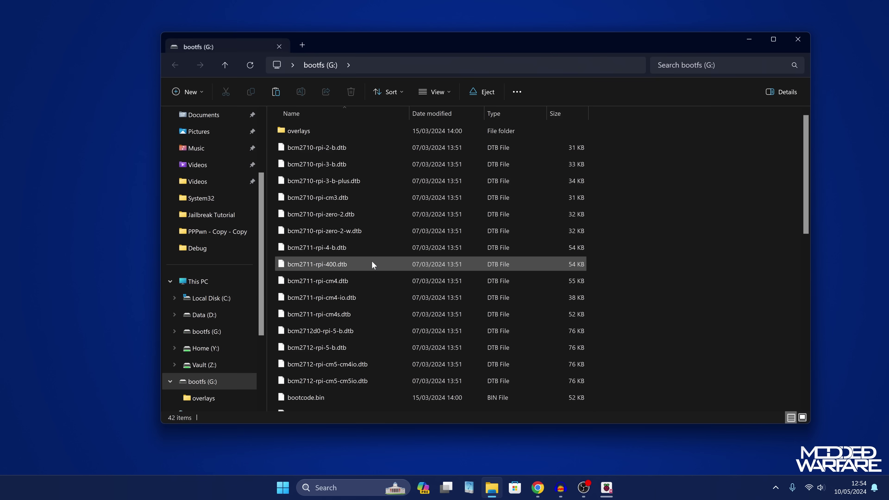
drag(422, 54, 397, 373)
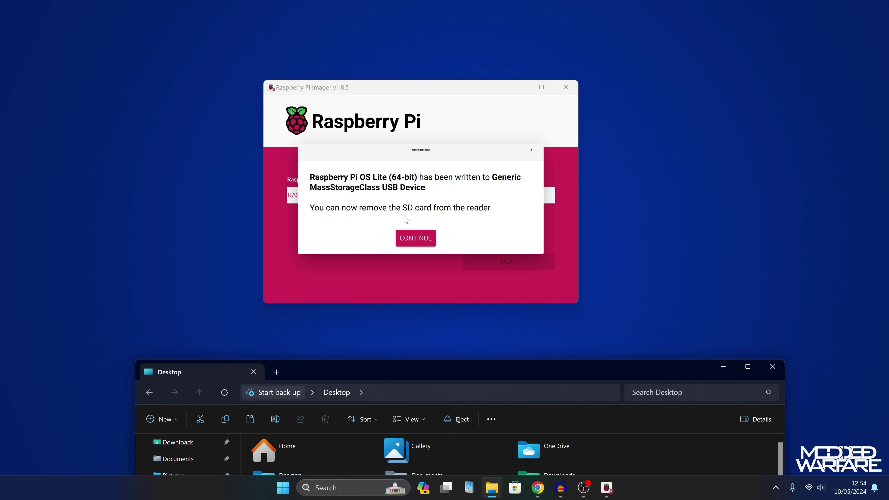
click(420, 242)
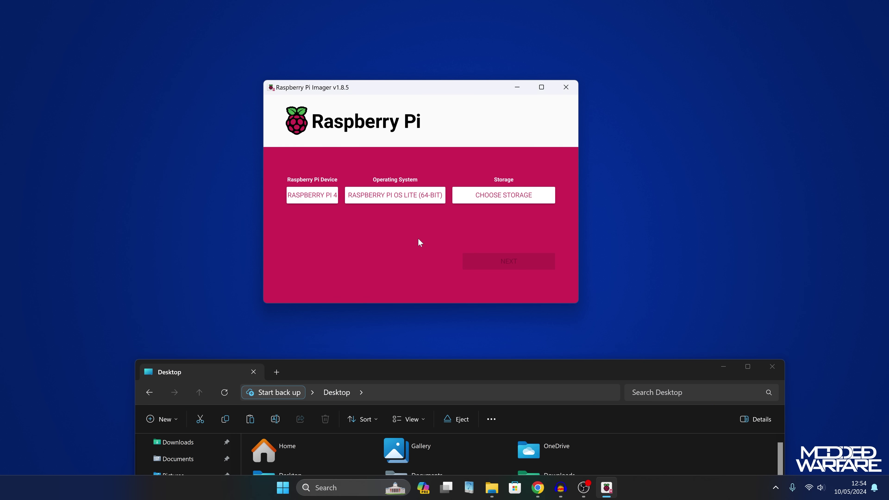
click(564, 91)
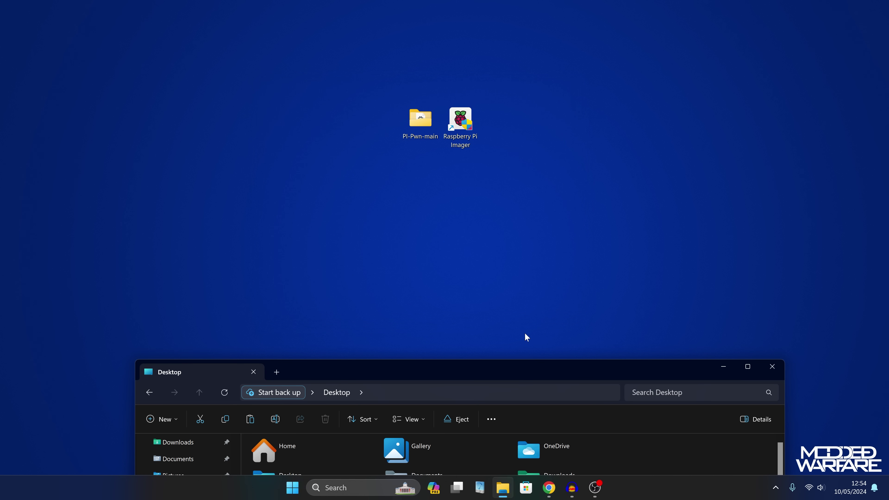
drag(529, 366, 514, 43)
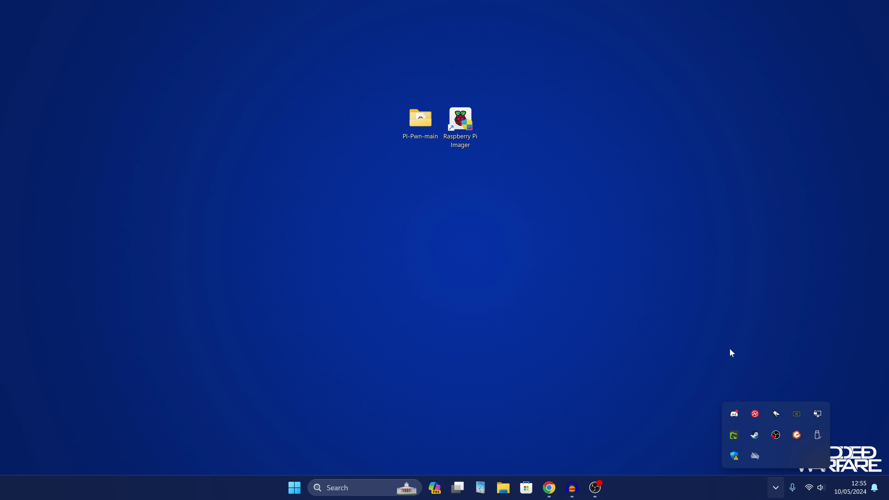
click(732, 354)
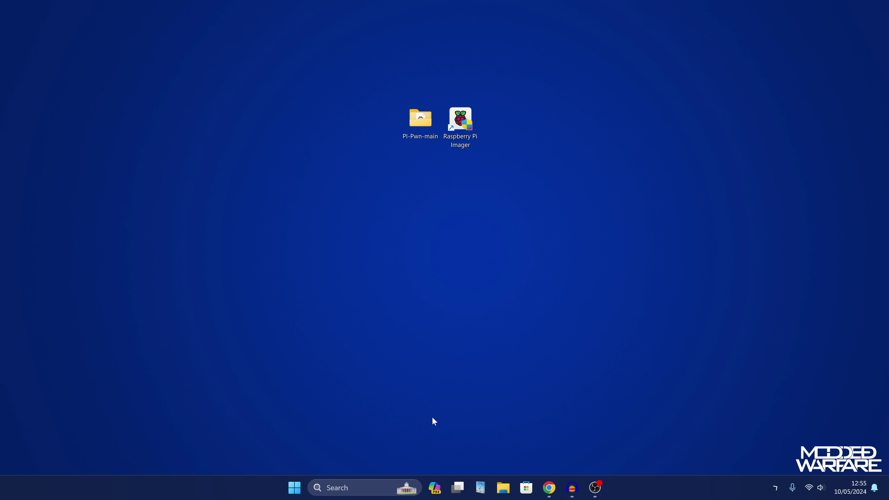
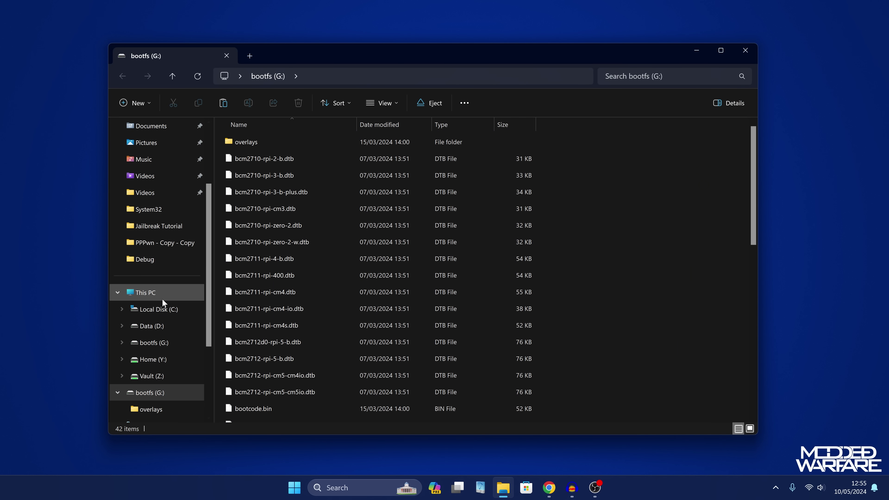
Copy the PPPwn folder from PI-Pwn-main into the root of the bootfs (G:) drive and refresh its listing.
click(193, 294)
click(662, 154)
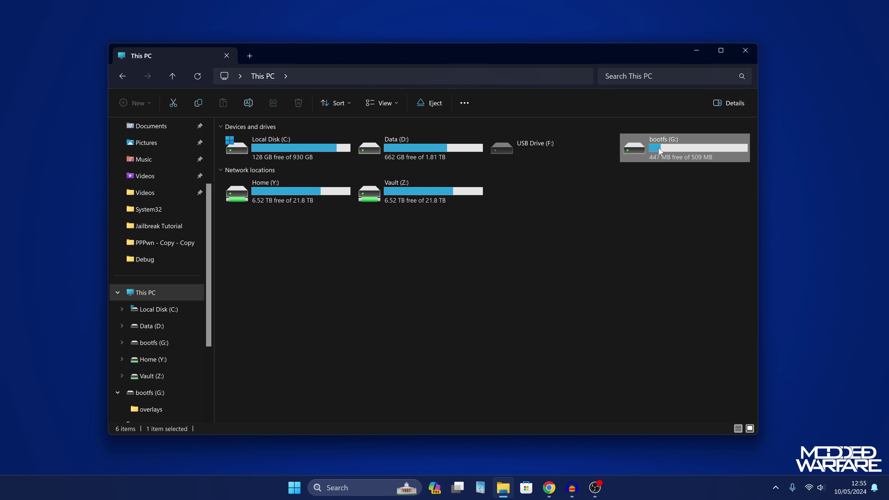
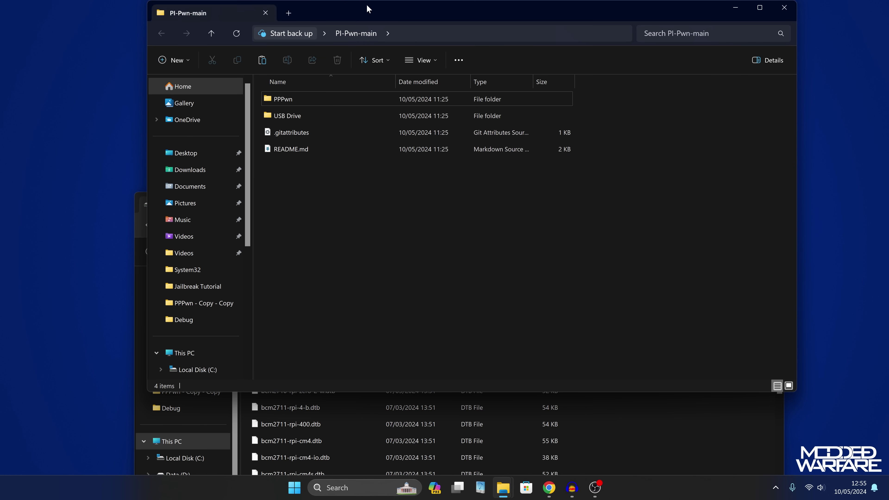
drag(370, 10, 681, 34)
click(586, 128)
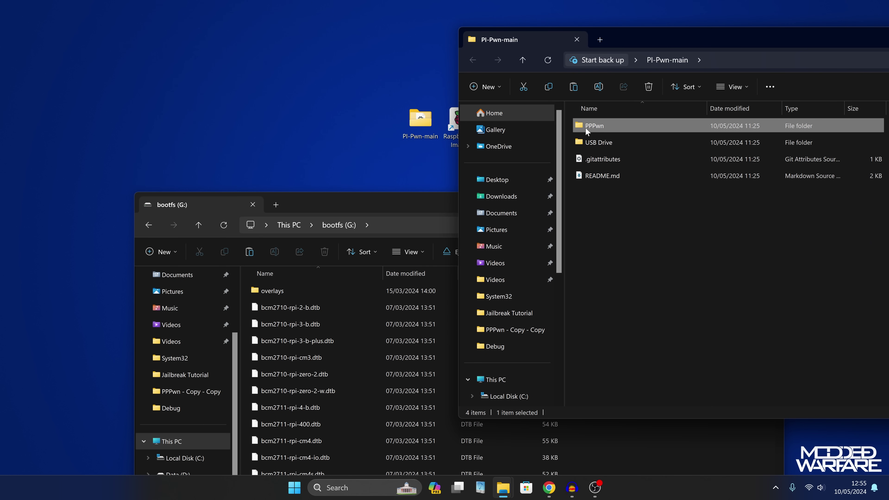
drag(431, 205, 329, 82)
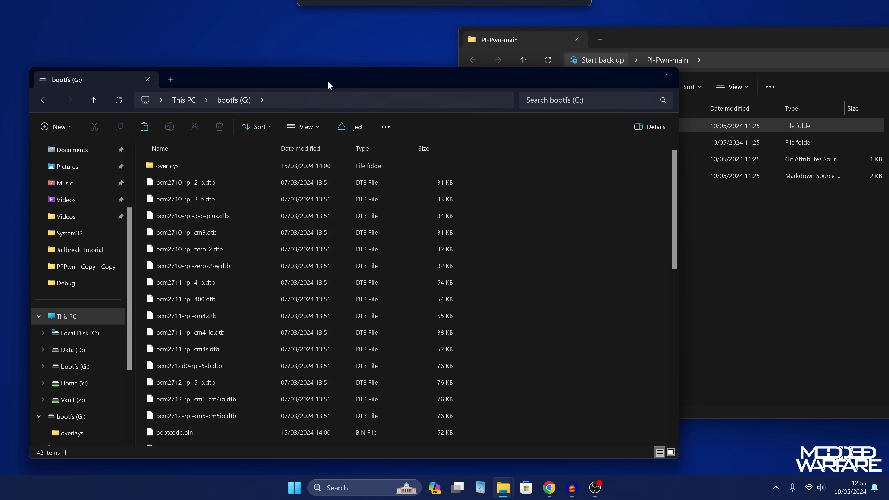
click(726, 221)
drag(587, 40, 669, 51)
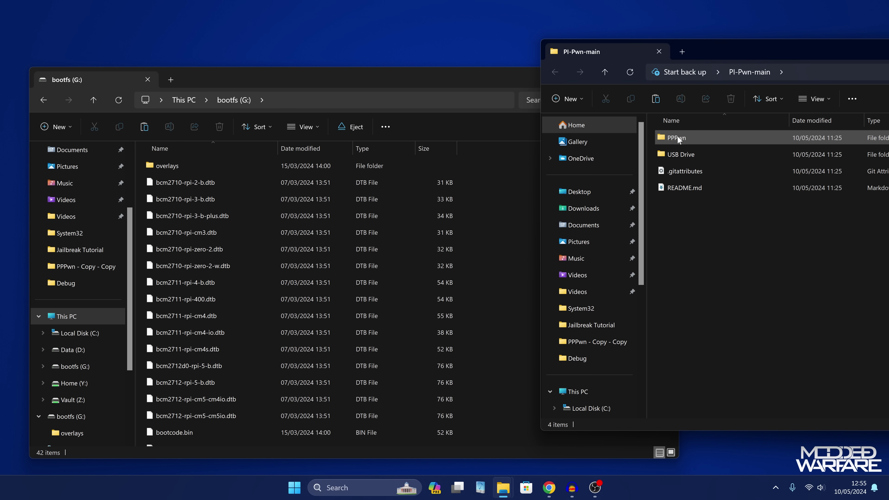
drag(679, 138, 467, 329)
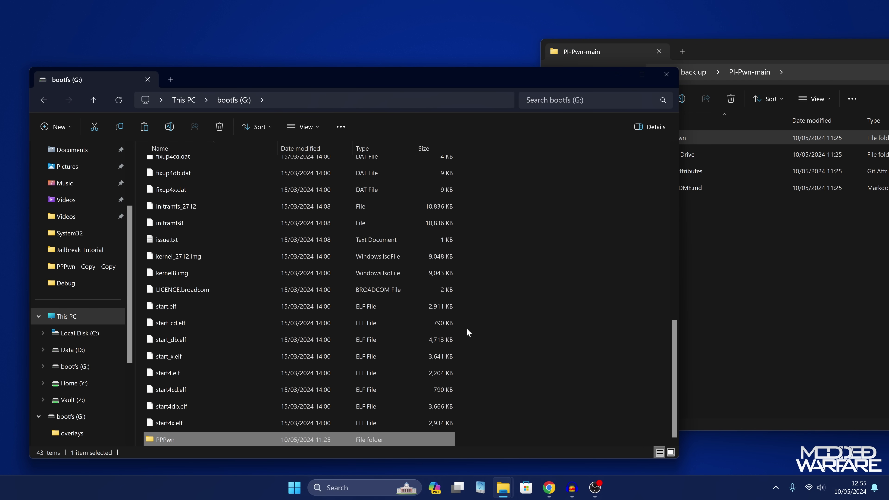
click(118, 101)
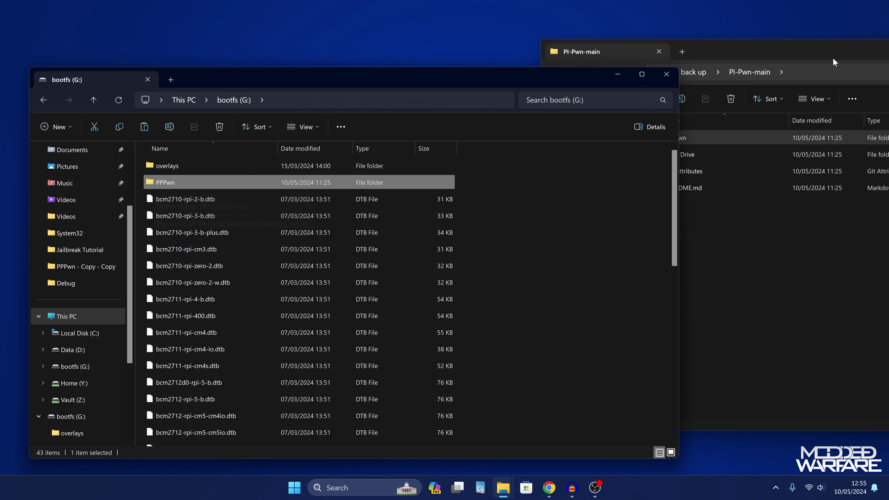
Close the PI-Pwn-main and bootfs (G:) windows and show the hidden system tray icons.
drag(833, 58, 431, 106)
click(769, 96)
drag(479, 72, 562, 52)
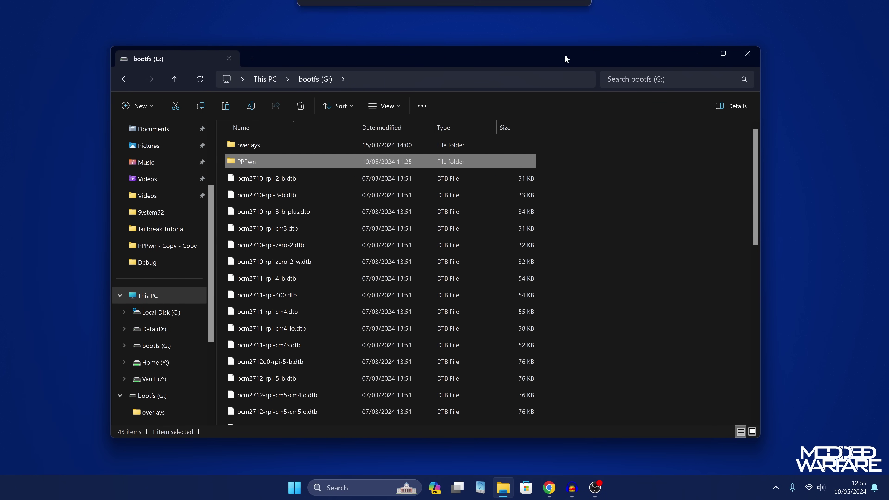
click(750, 54)
click(782, 490)
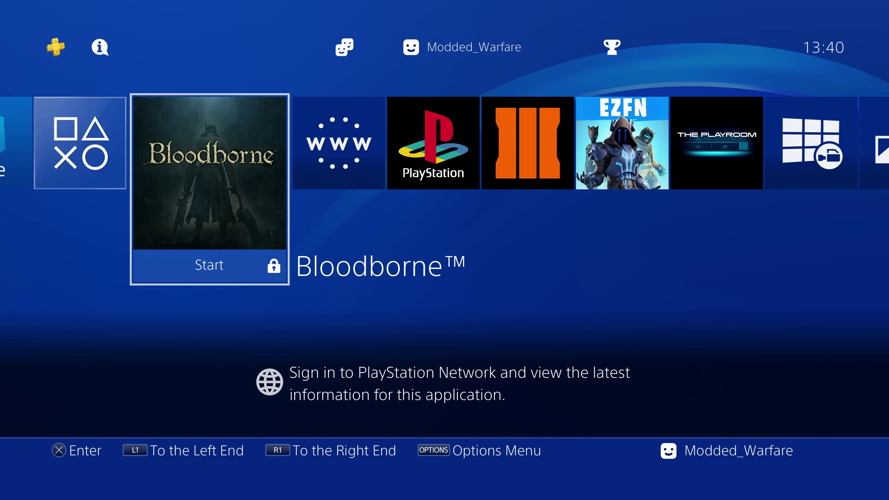
Open Set Up Internet Connection in the PS4's Network settings.
key(Up)
key(Right)
key(Left)
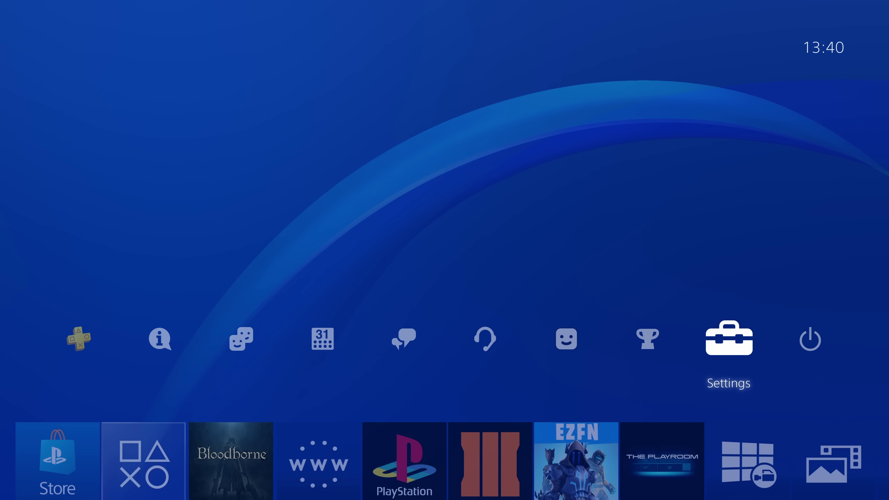
key(Return)
key(Down)
key(Down)
key(Down)
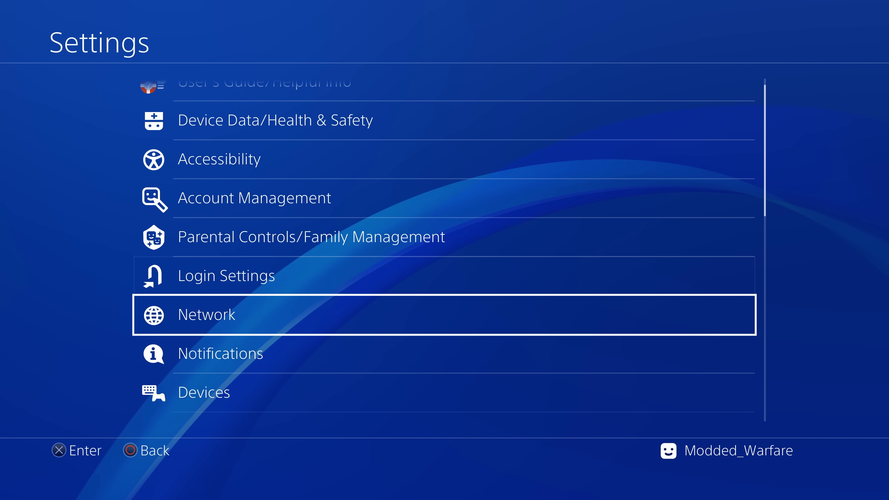
key(Return)
key(Down)
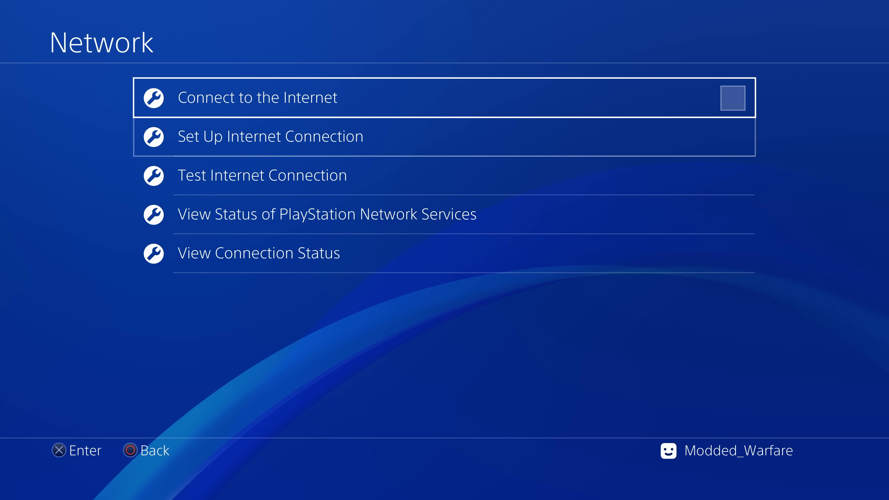
key(Return)
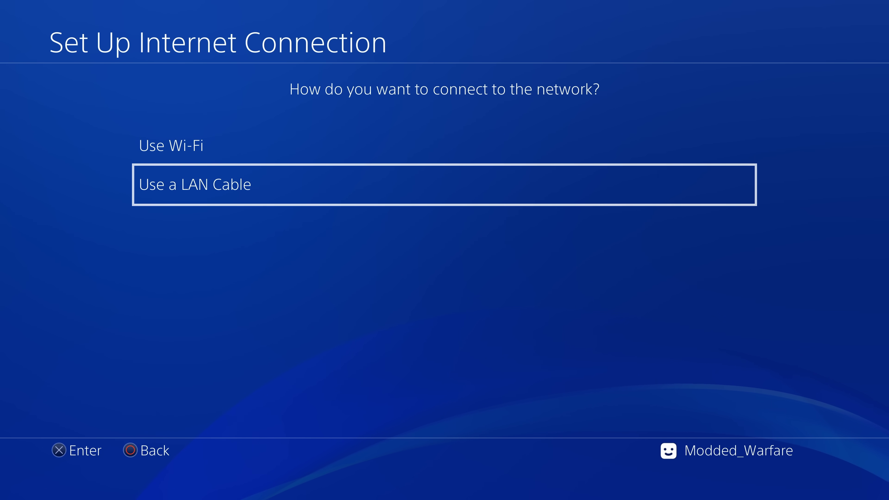
Choose a LAN cable connection with Custom setup and continue to the PPPoE credentials.
key(Return)
key(Down)
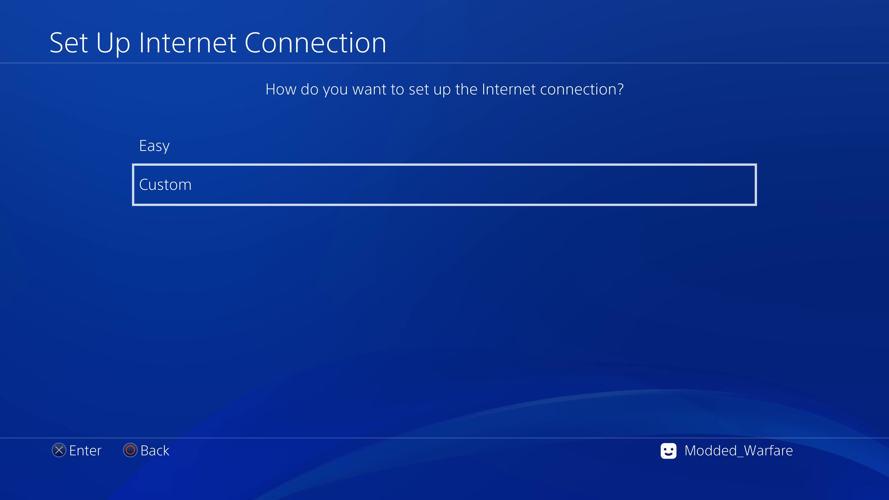
key(Return)
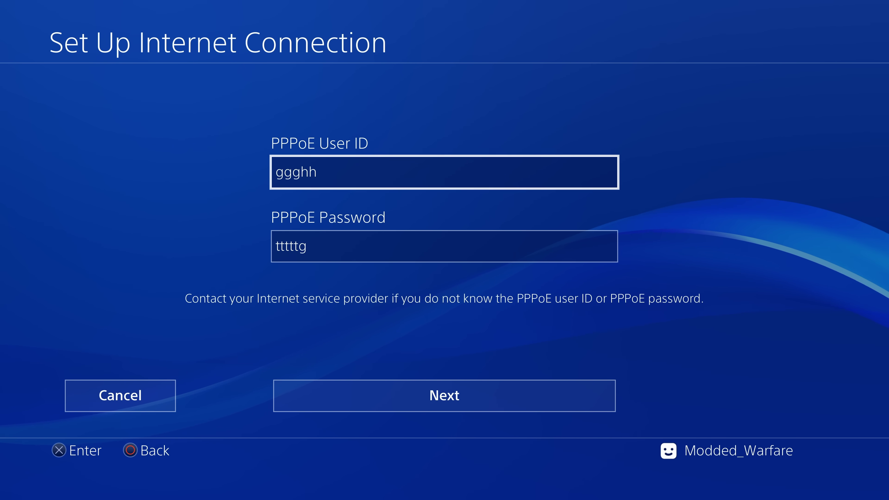
Keep the PPPoE user ID and password already filled in and continue to the DNS settings.
key(Down)
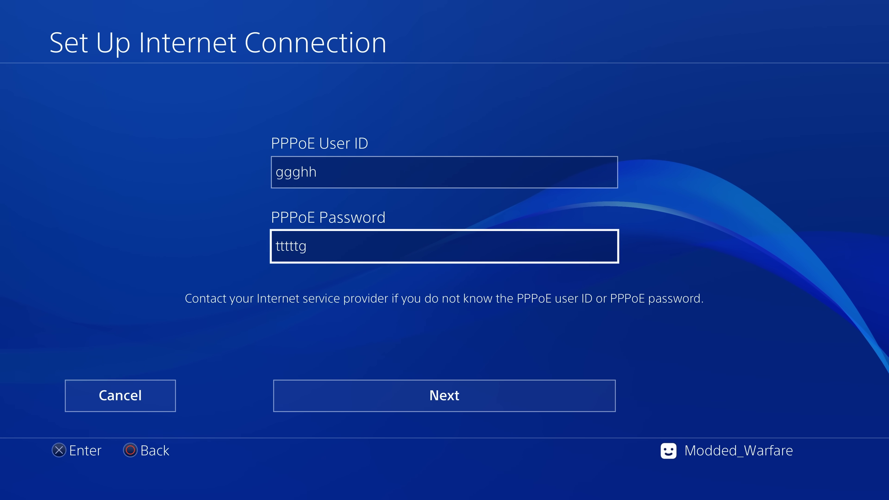
key(Up)
key(Down)
key(Down)
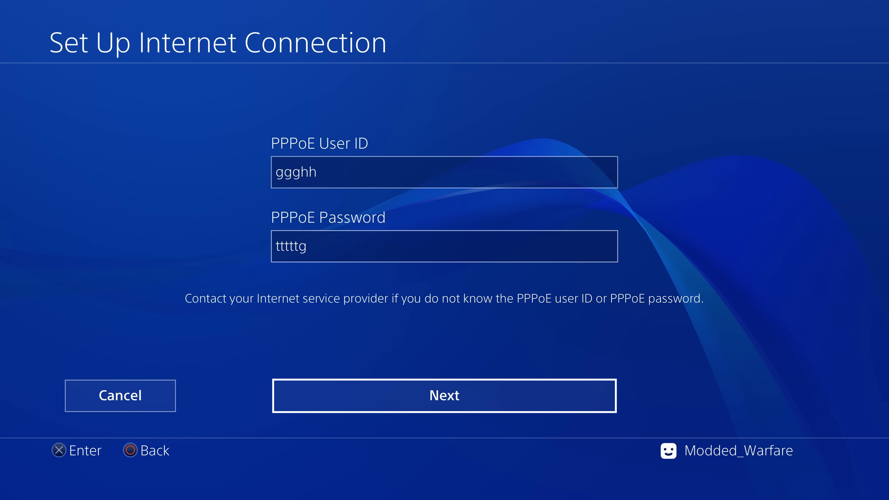
key(Return)
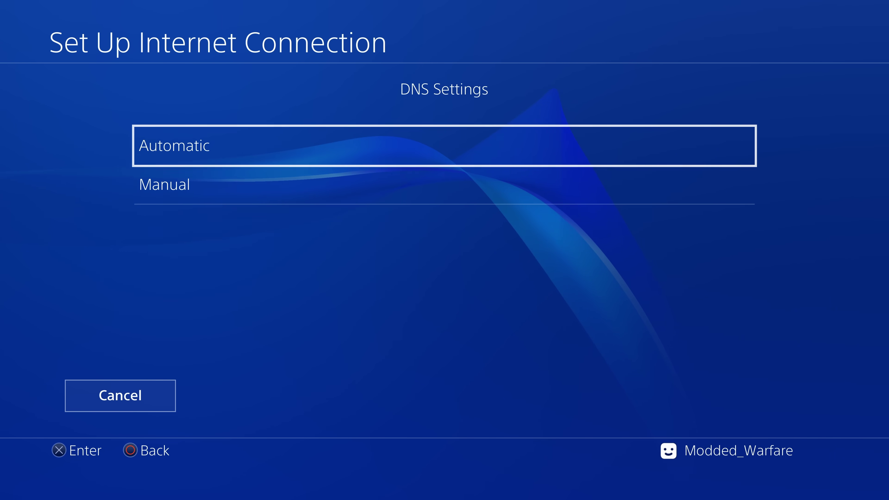
Finish the connection setup with automatic DNS and MTU settings and Do Not Use for the proxy server.
key(Return)
key(Return)
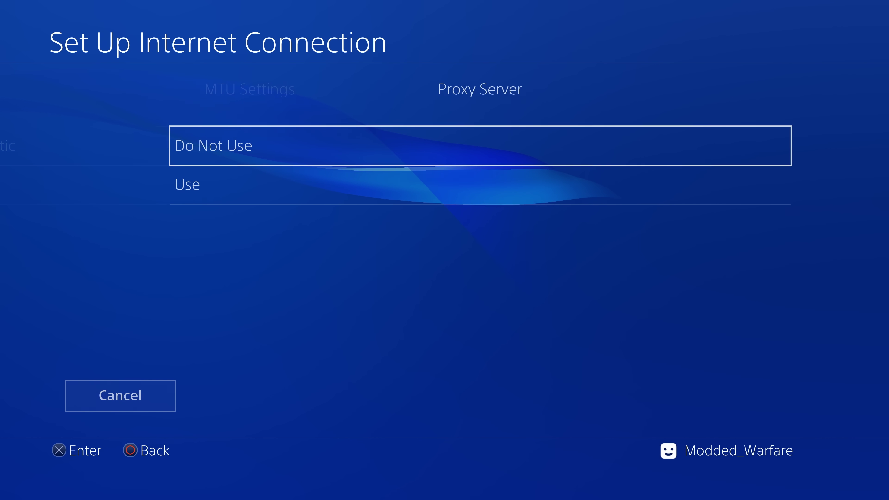
key(Return)
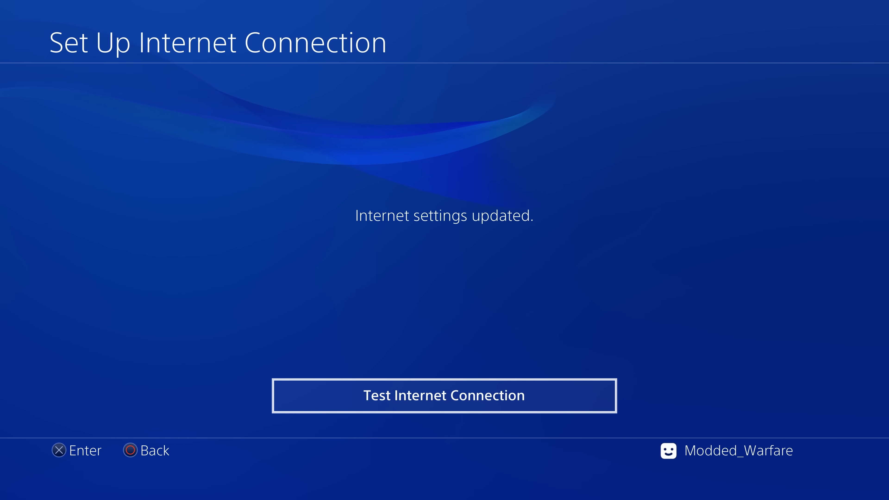
Leave the network settings without testing the connection and return to the Bloodborne tile on the home screen.
key(Escape)
key(Escape)
key(Escape)
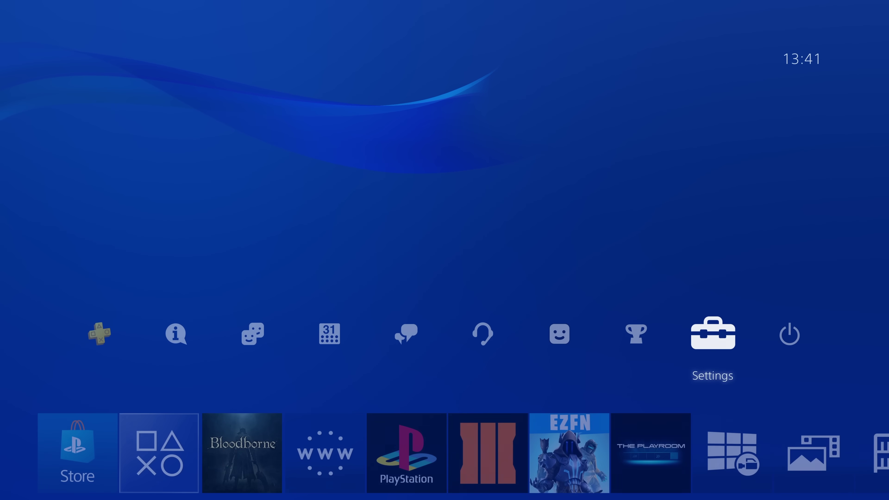
key(Down)
key(Right)
key(Left)
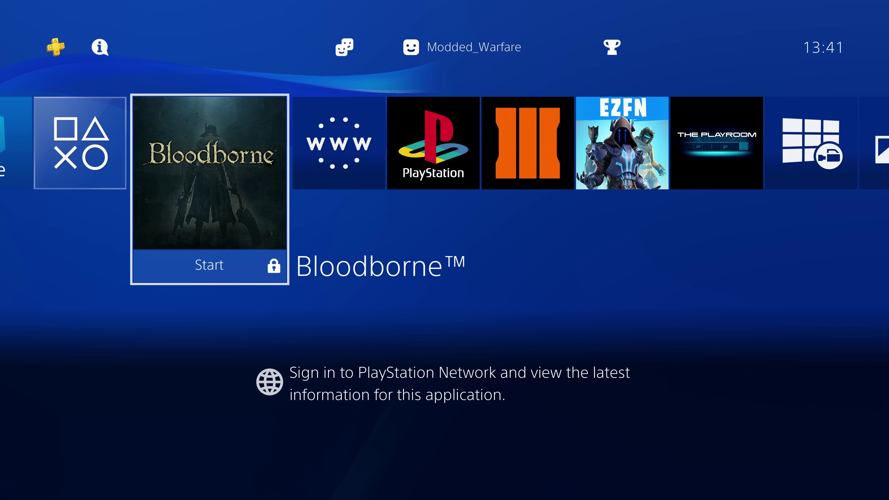
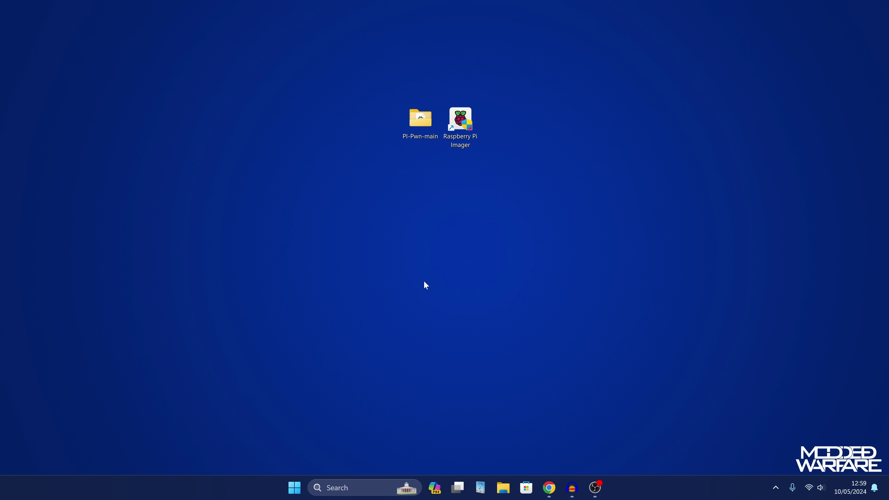
Open PuTTY on the computer and start an SSH connection to ps4xploit.local on port 22.
click(361, 493)
text(putty)
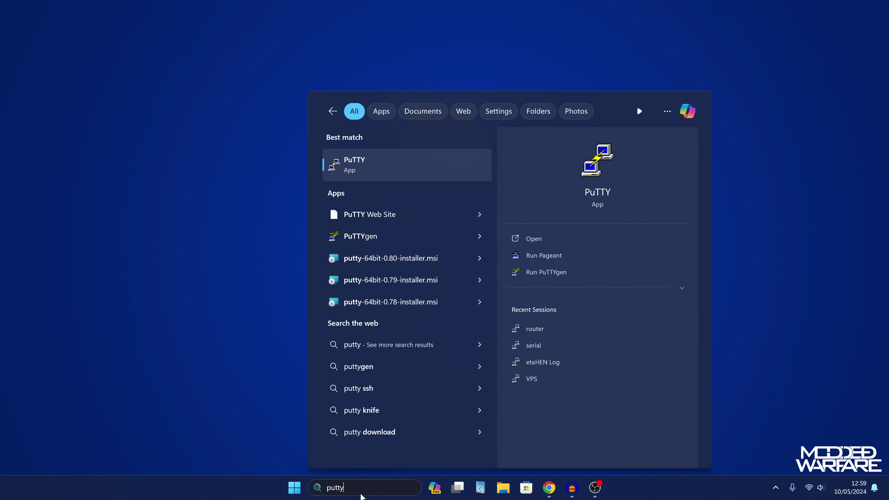
key(Return)
drag(441, 148, 439, 108)
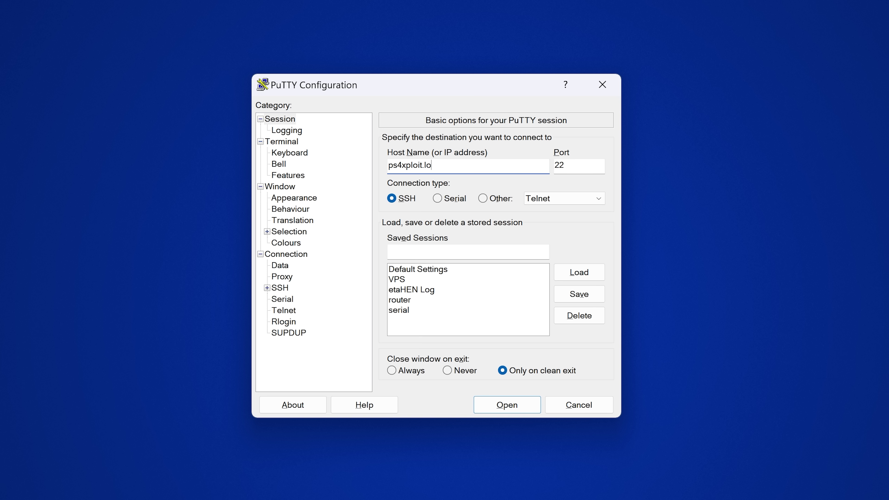
key(Tab)
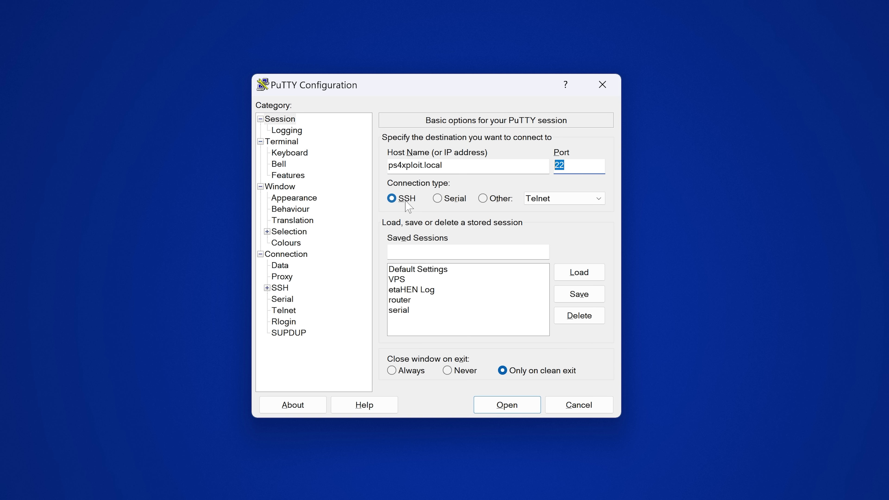
click(508, 406)
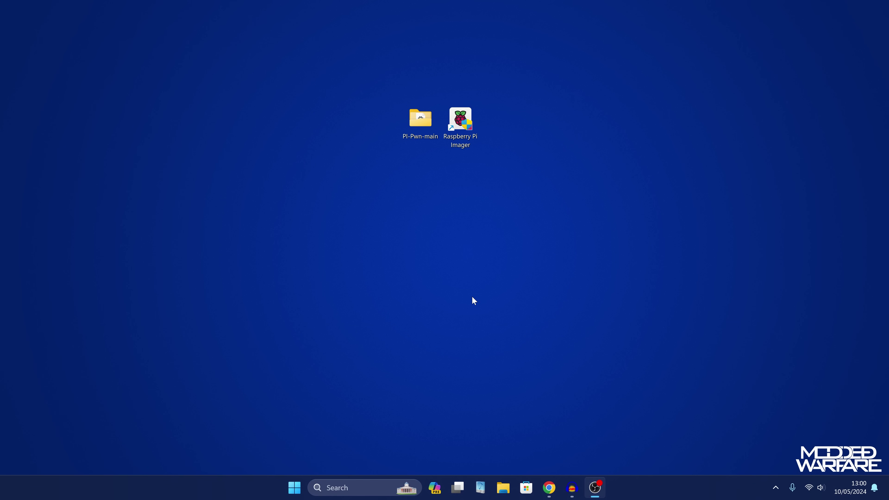
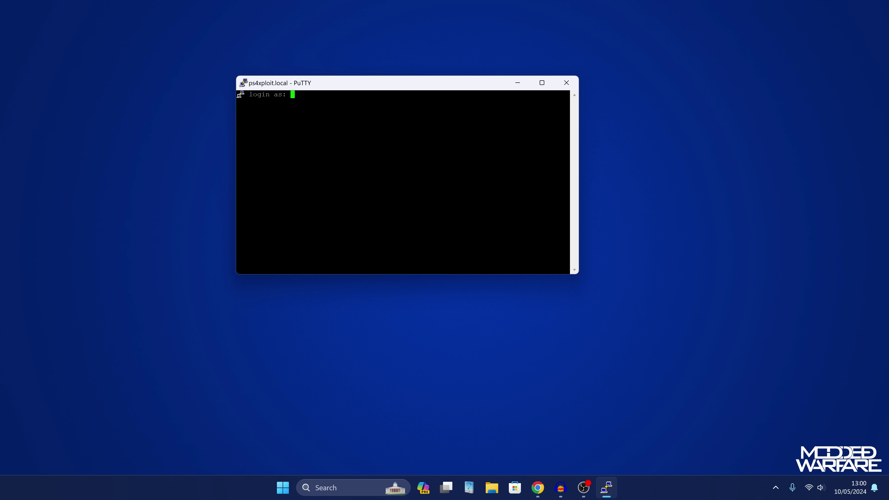
Log in to the Raspberry Pi as modded with the account password.
text(modded)
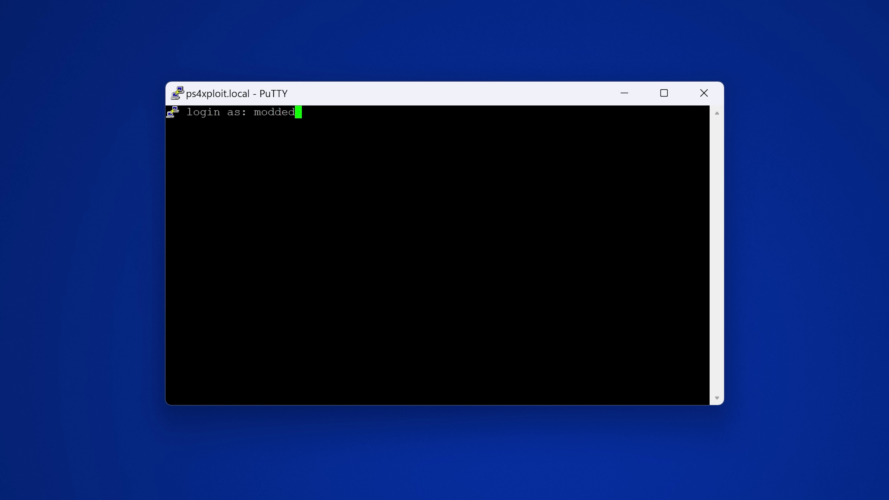
key(Return)
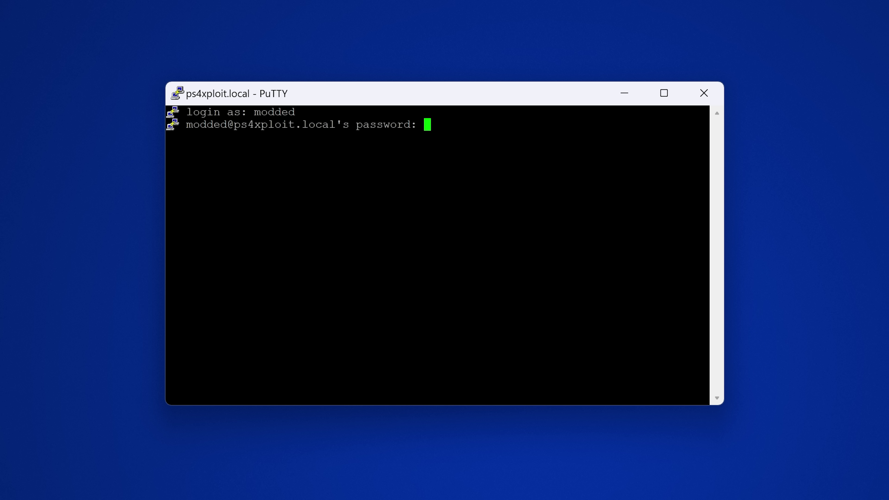
key(Return)
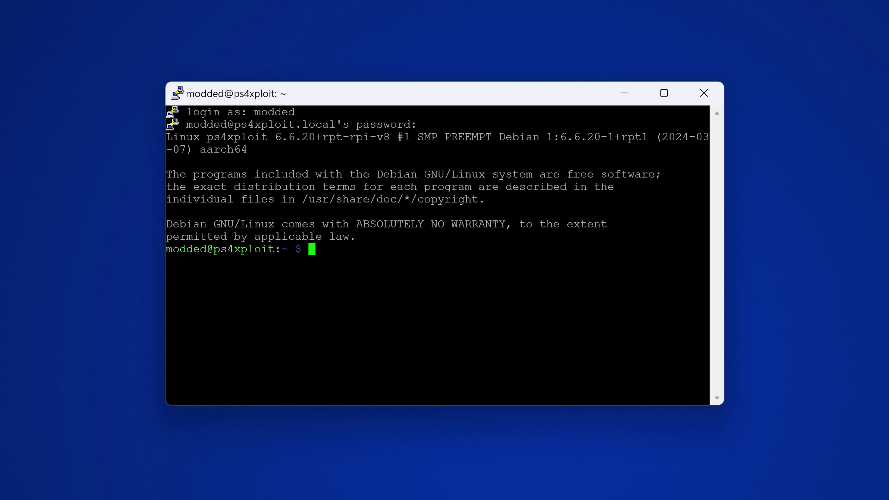
Enlarge the terminal window and run "sudo chmod 777 /boot/firmware/PPPwn/install.sh" followed by "sudo bash /boot/firmware/PPPwn/install.sh".
drag(726, 411, 888, 499)
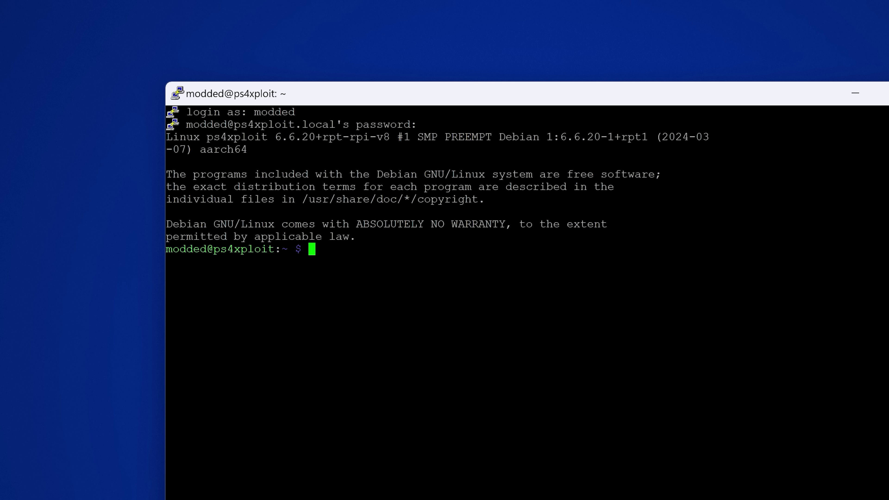
drag(628, 102, 581, 94)
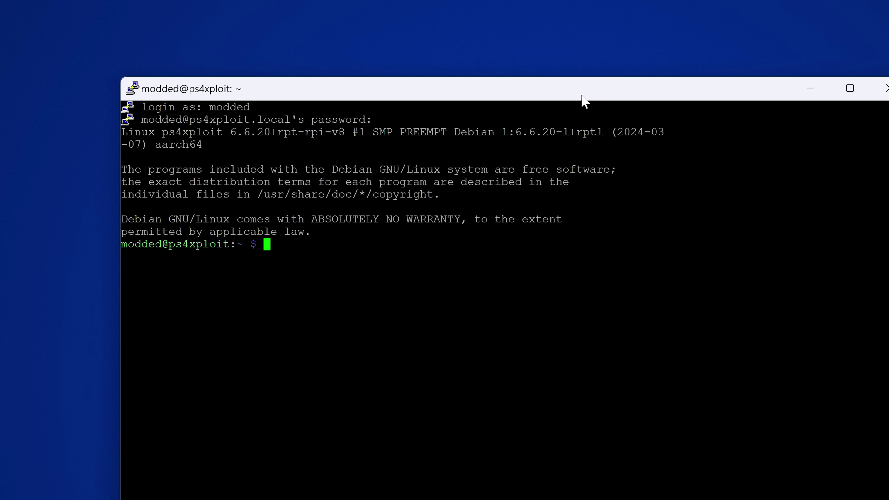
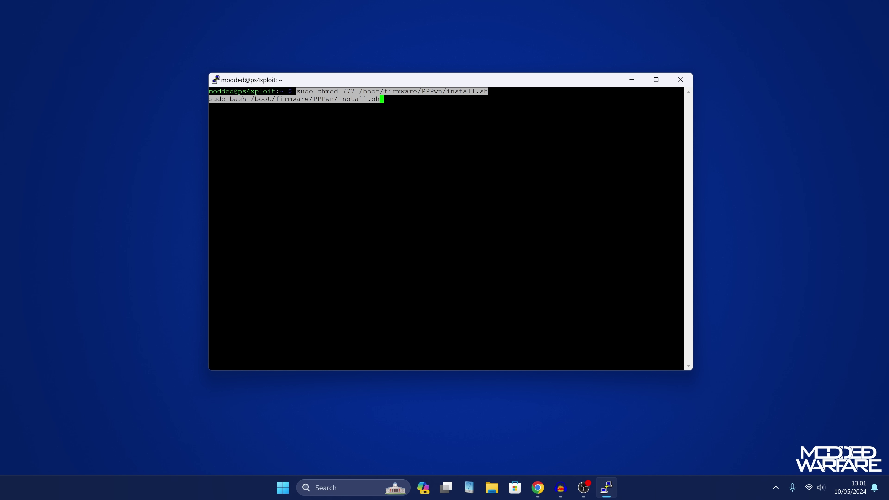
key(Return)
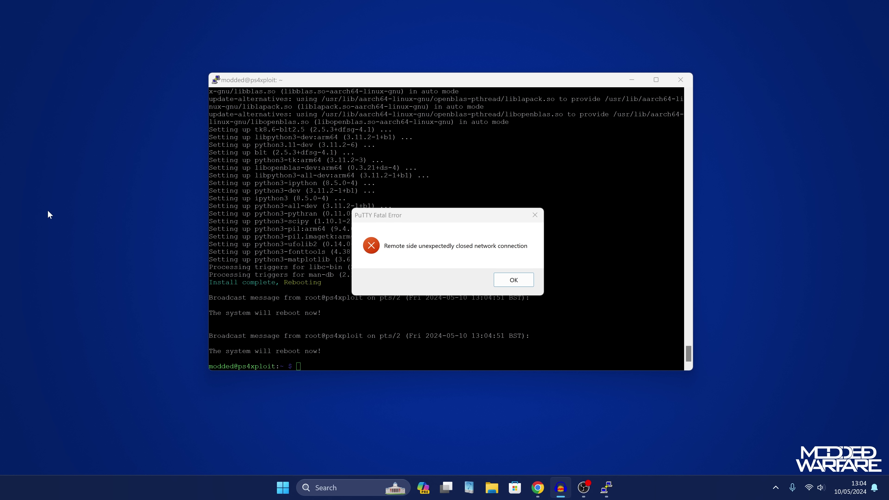
drag(395, 219, 408, 185)
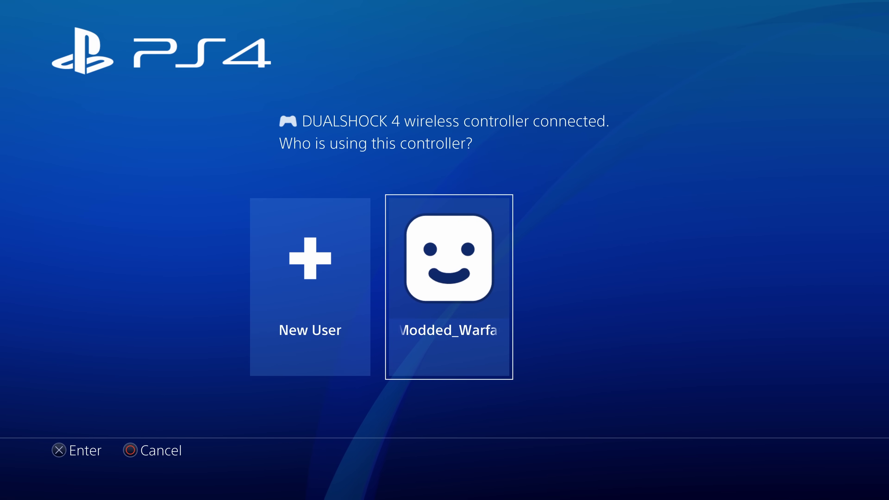
Switch to the PS4 and sign in to the existing user profile.
key(Return)
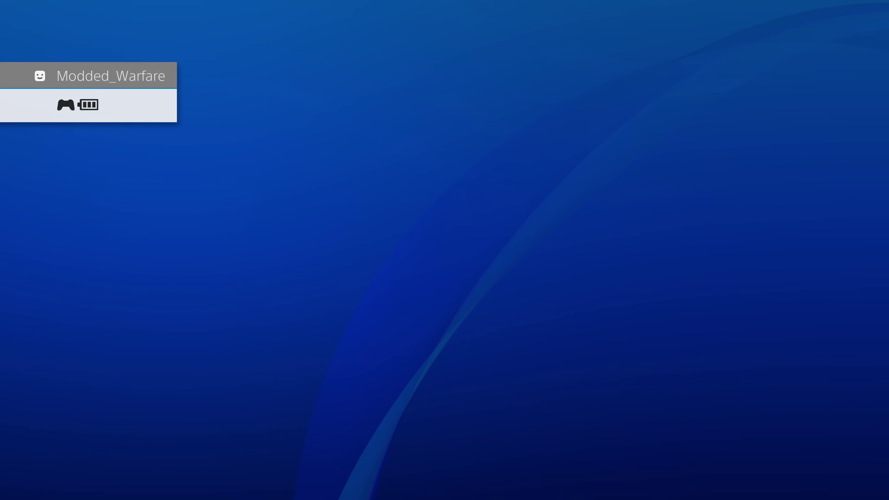